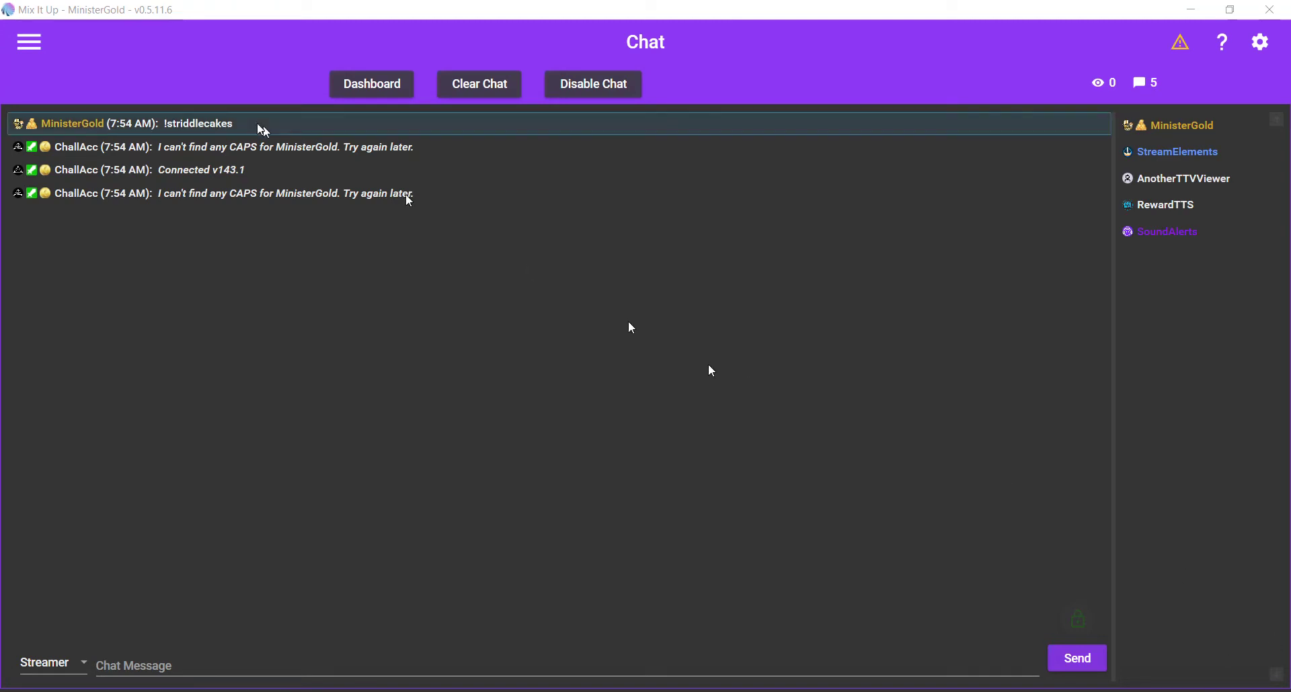
Open the clip command from the Ungrouped commands for editing.
click(31, 43)
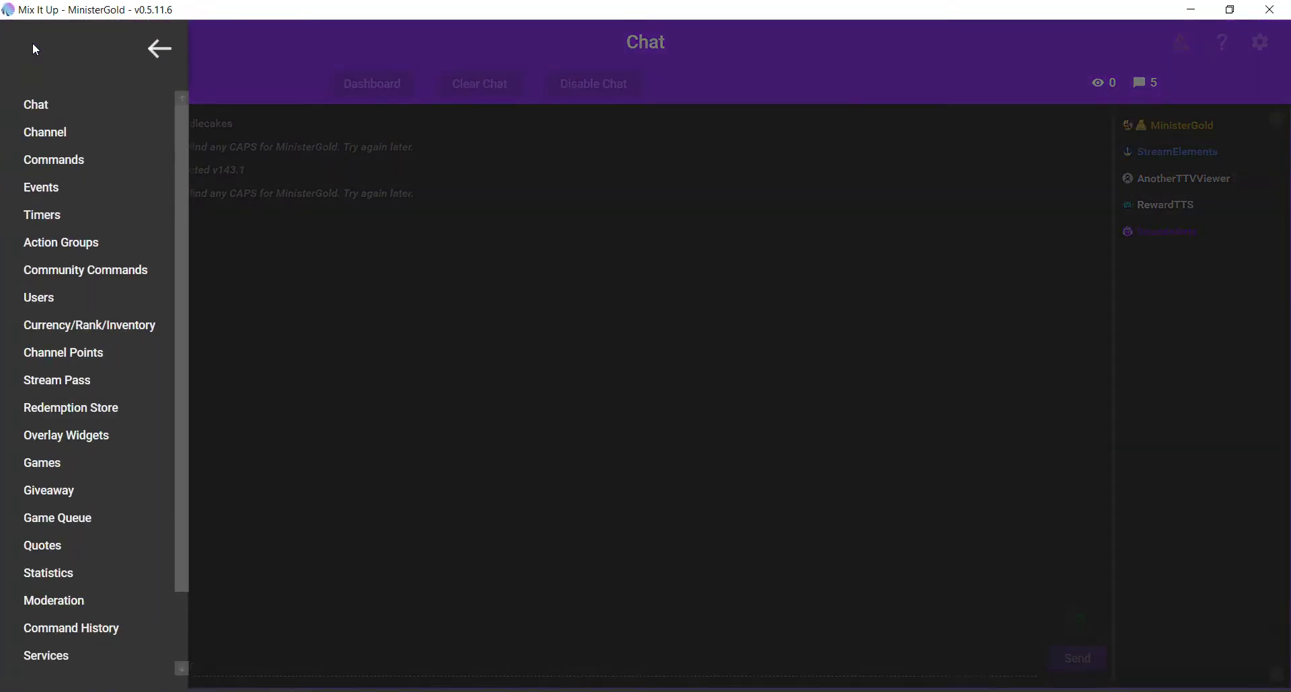
click(57, 165)
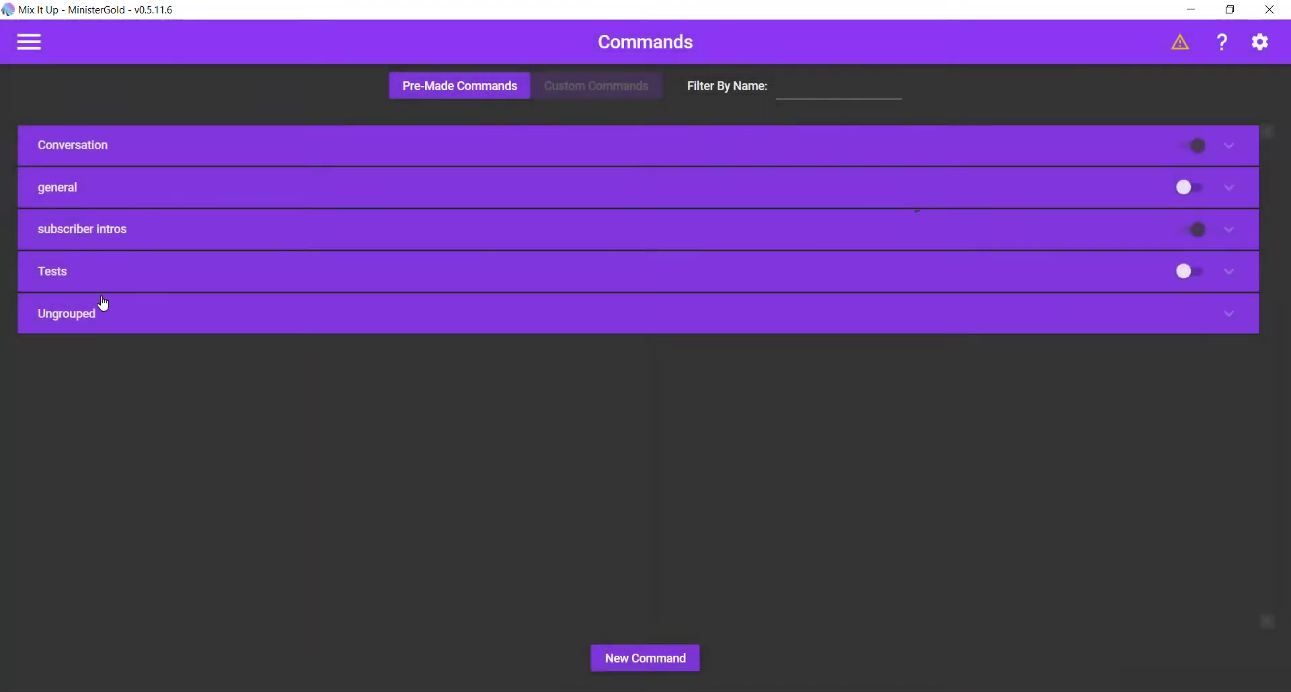
click(102, 316)
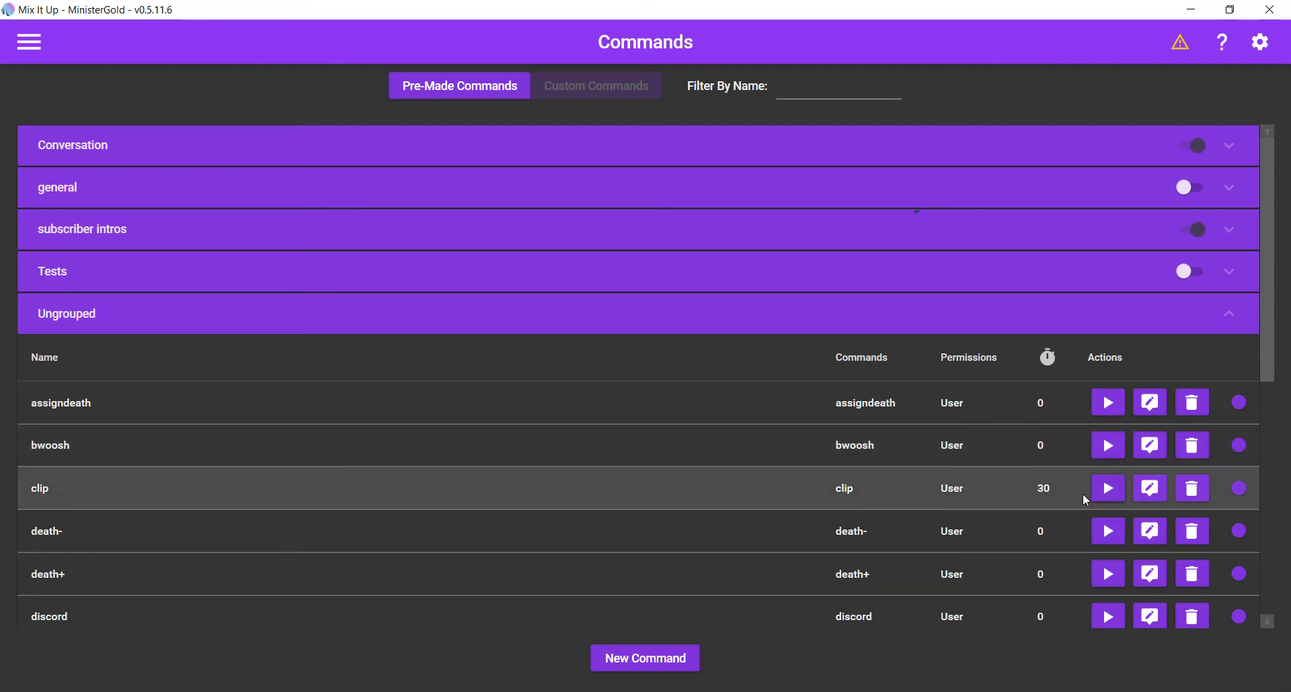
click(1149, 489)
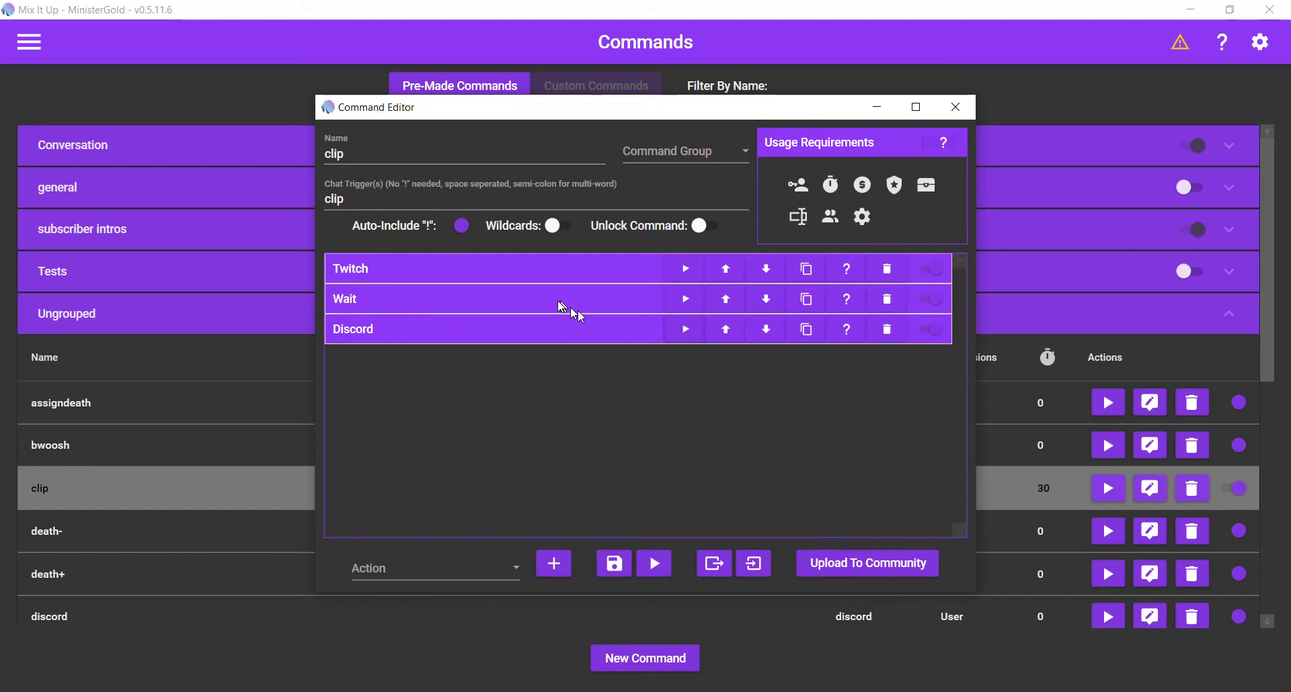
Expand the Twitch action and look through the available actions and Twitch types, keeping the type as Clip.
click(513, 273)
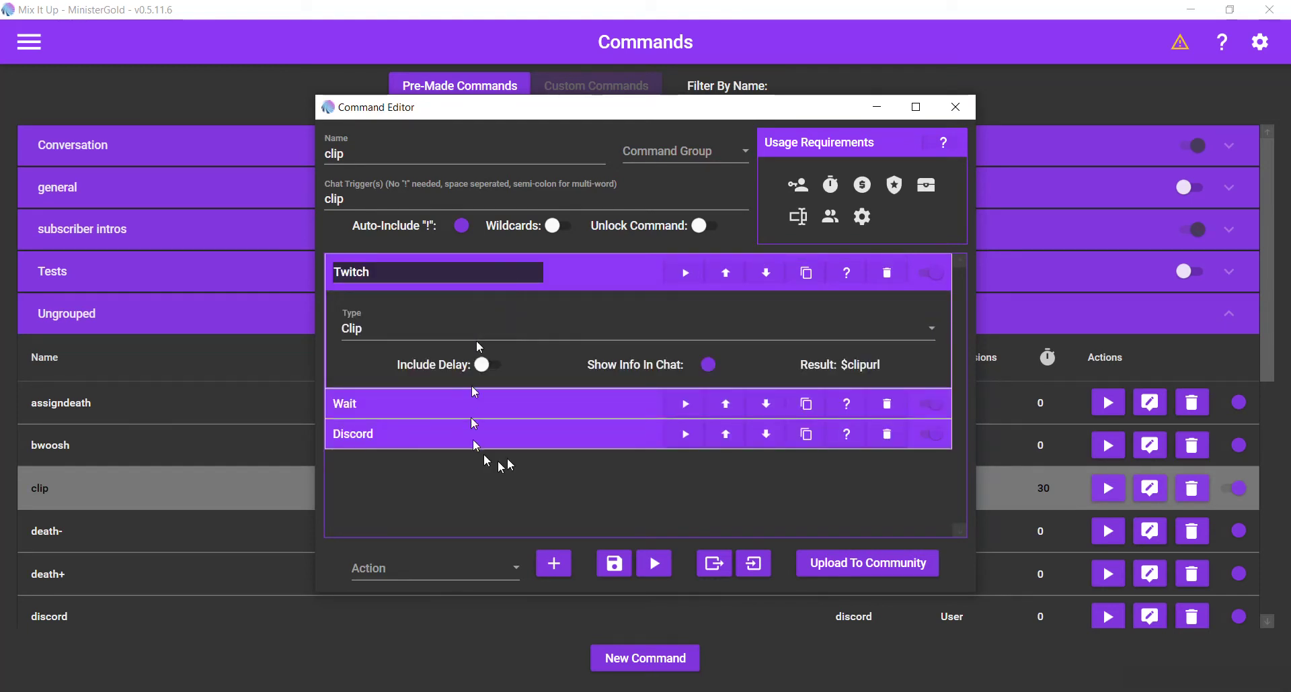
click(511, 568)
scroll(468, 462, down, 5)
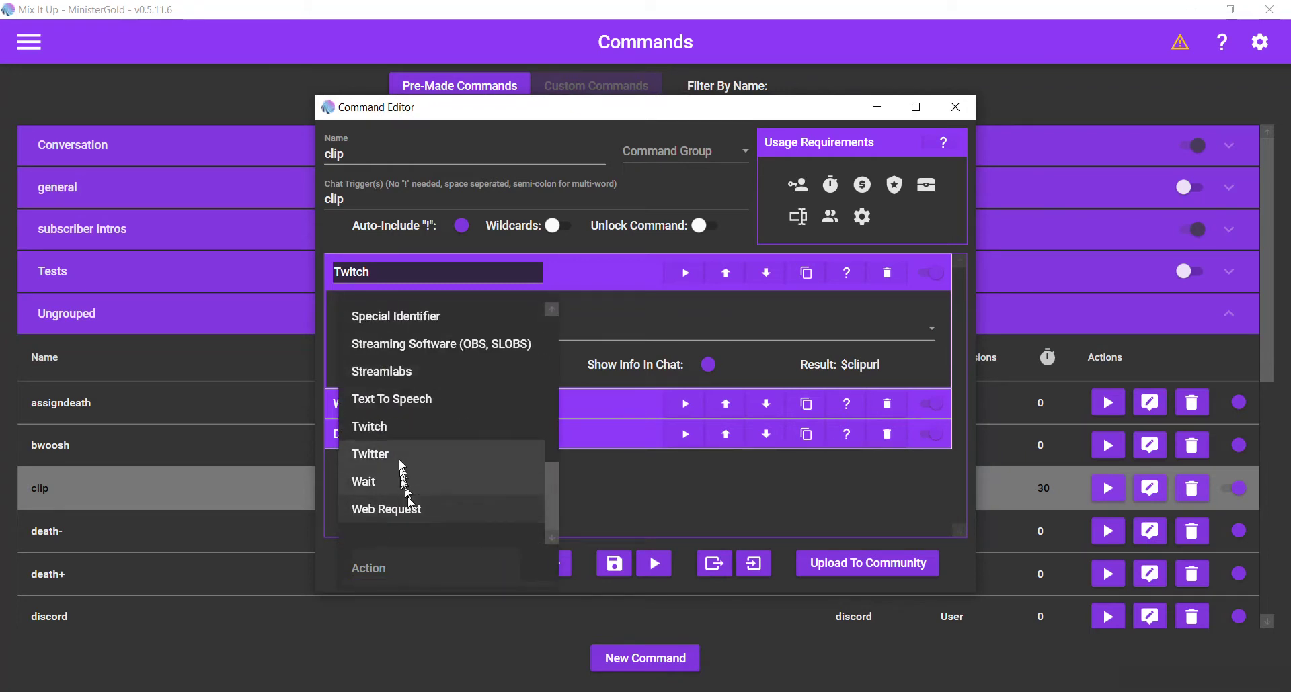
click(423, 431)
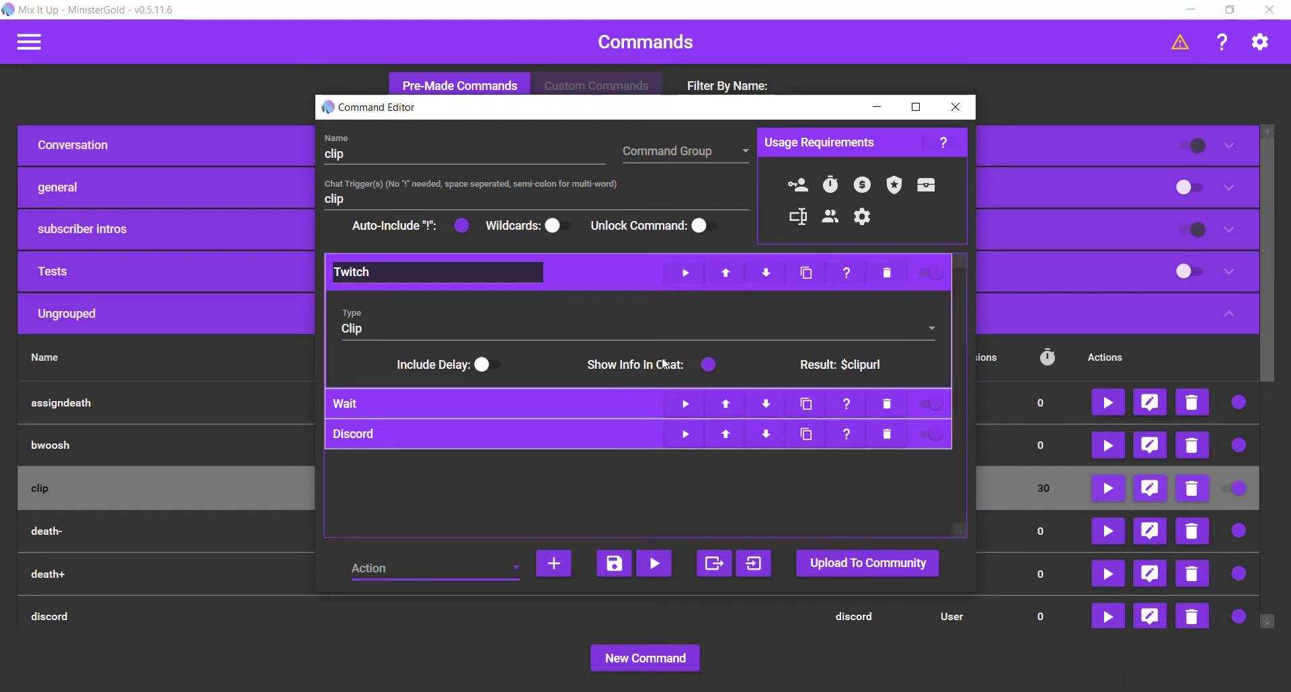
click(475, 331)
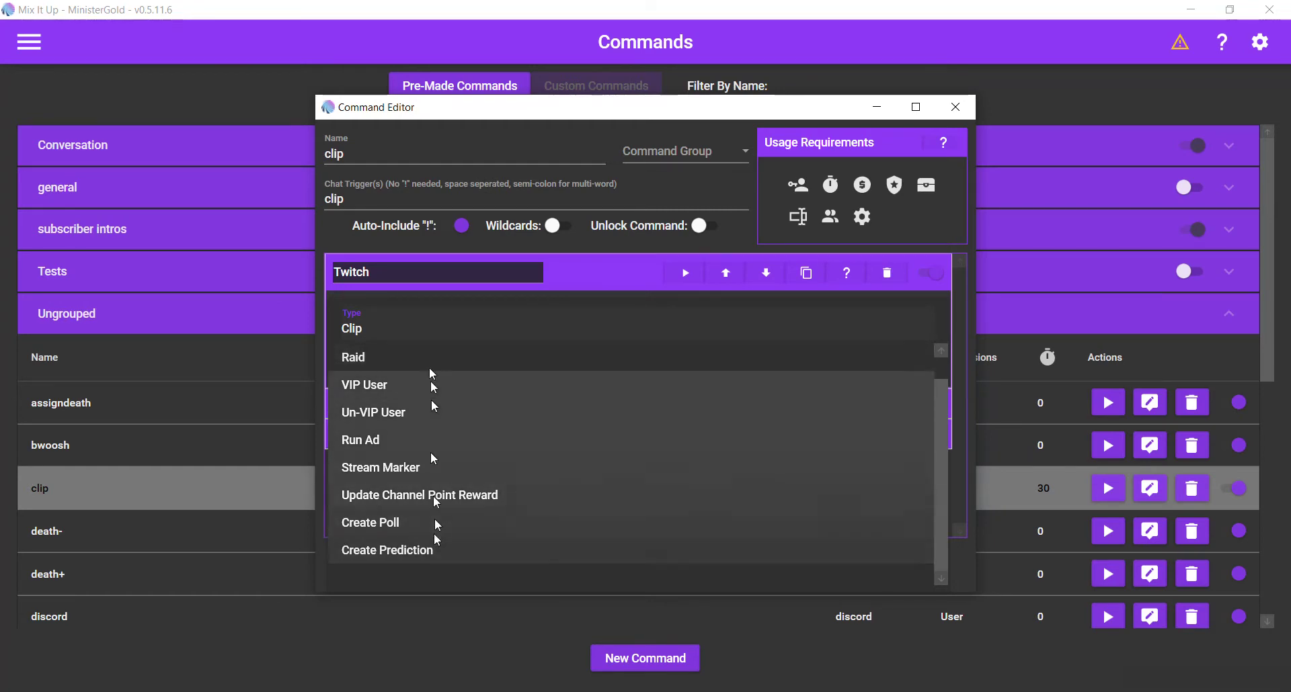
click(370, 328)
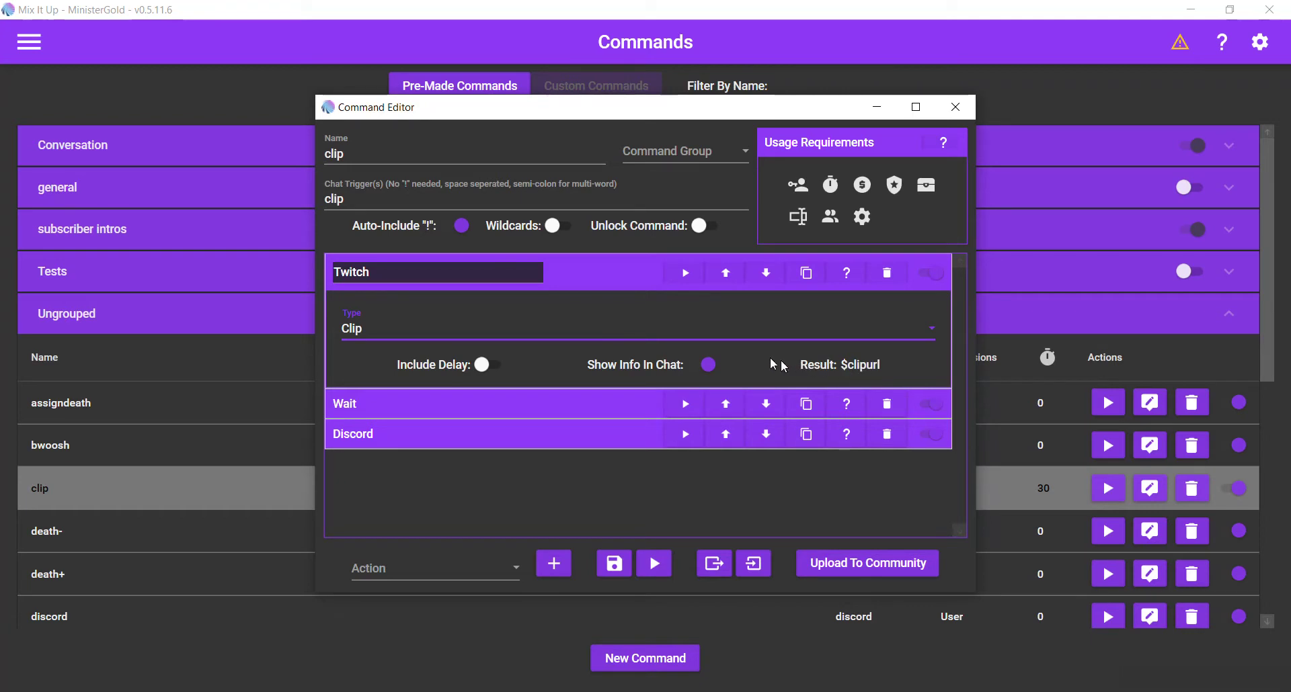
Inspect the settings of the Wait and Discord actions and close the command editor.
click(597, 408)
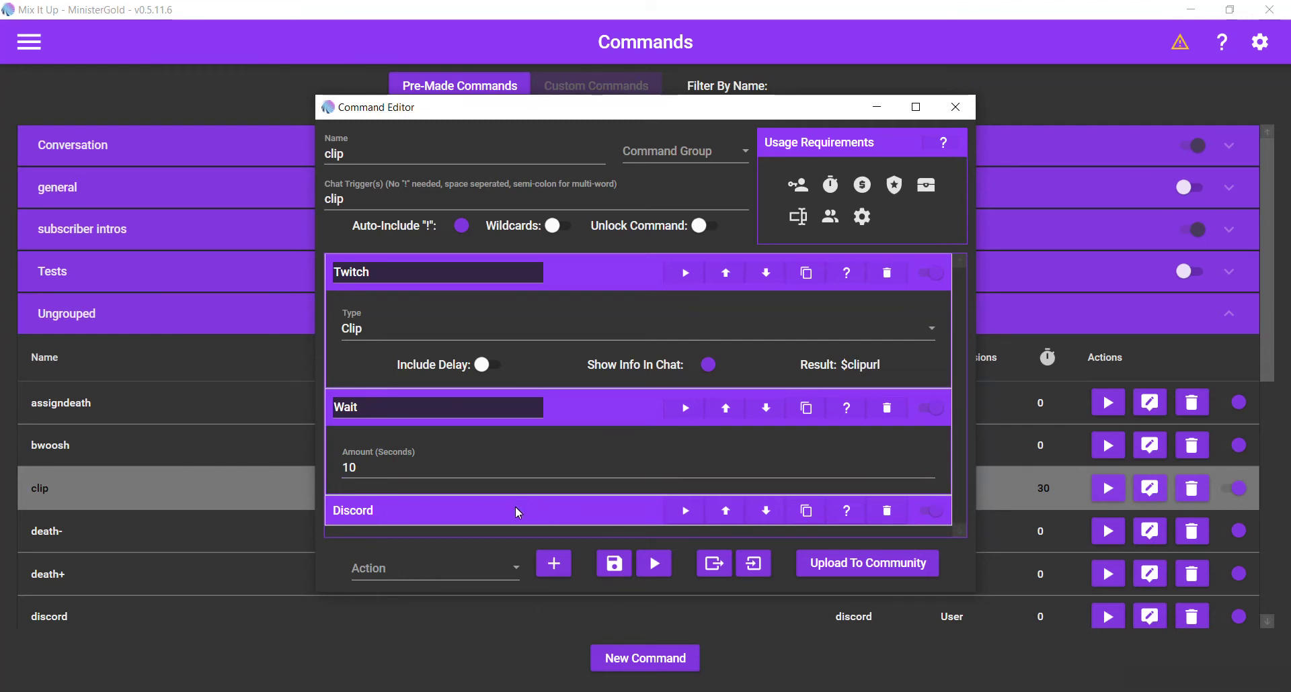
click(587, 413)
click(585, 430)
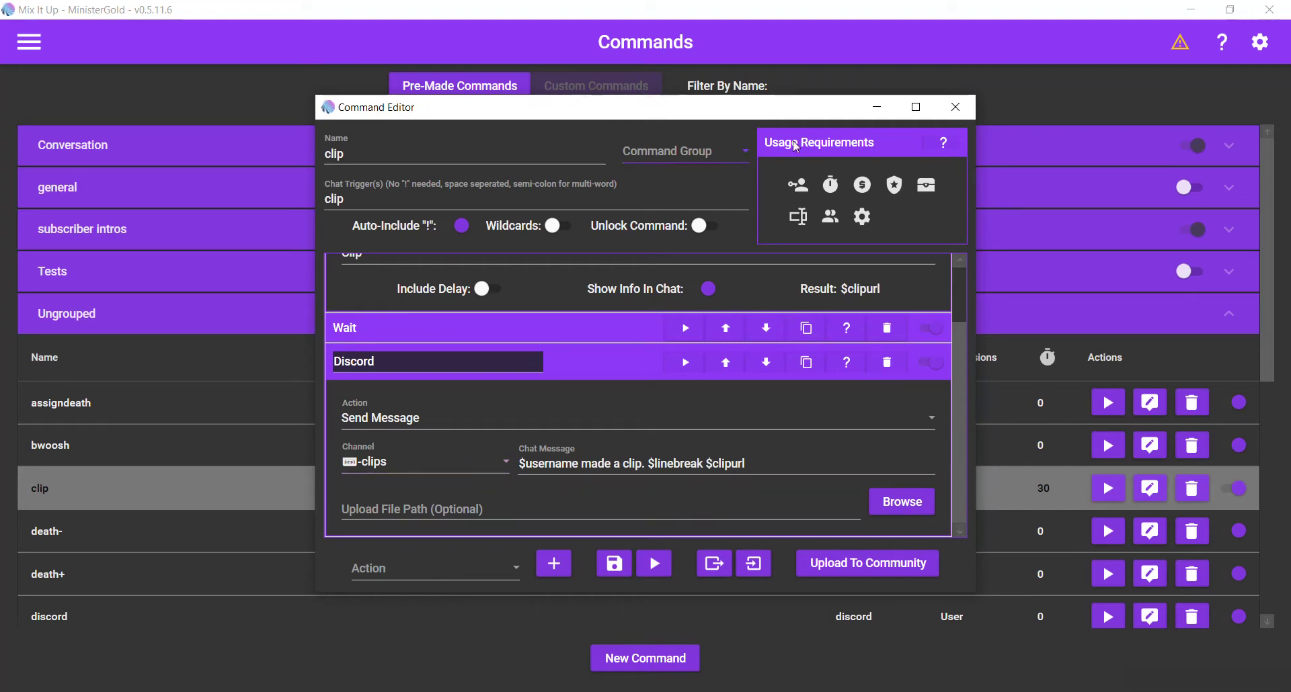
click(957, 108)
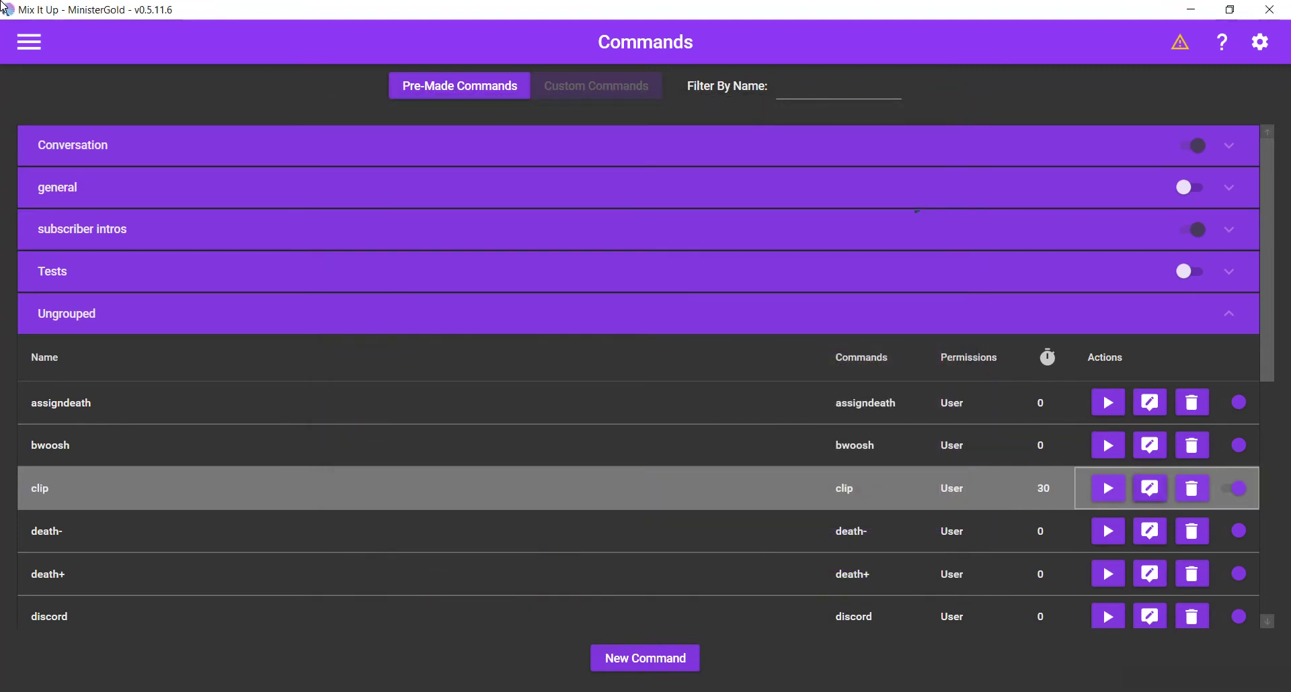
Go to Services and read the Discord service's connection details.
click(29, 42)
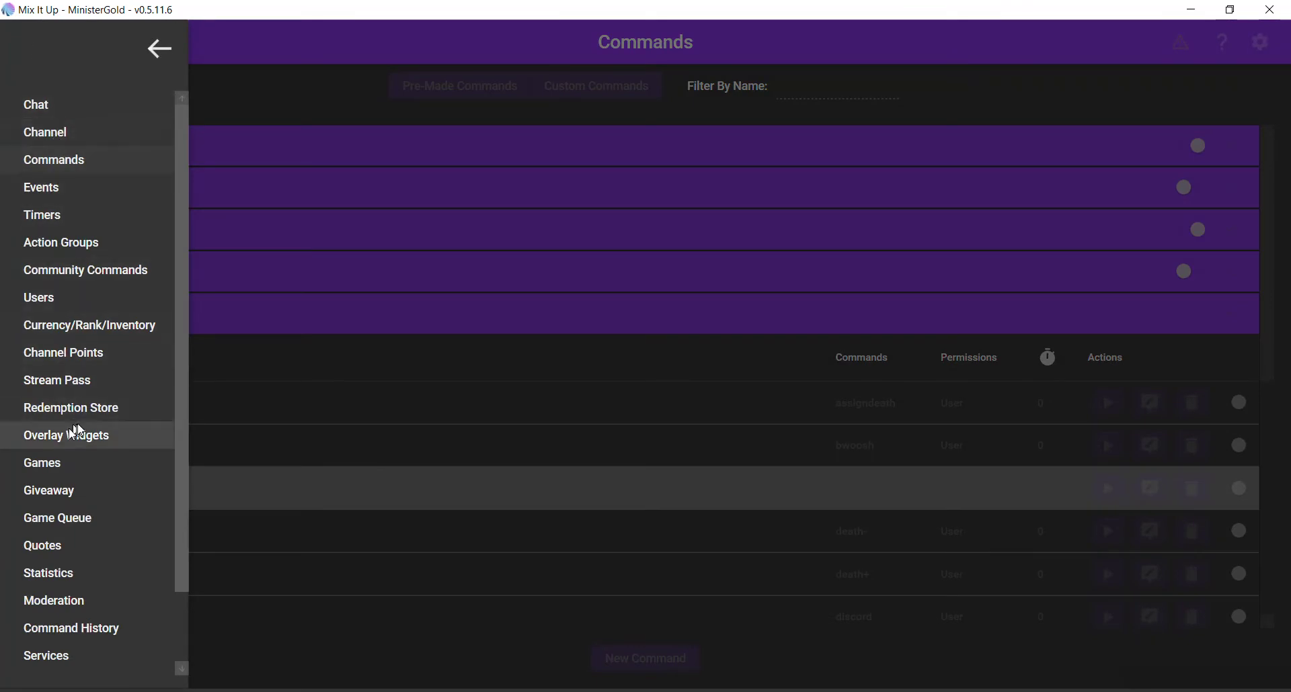
scroll(77, 430, down, 1)
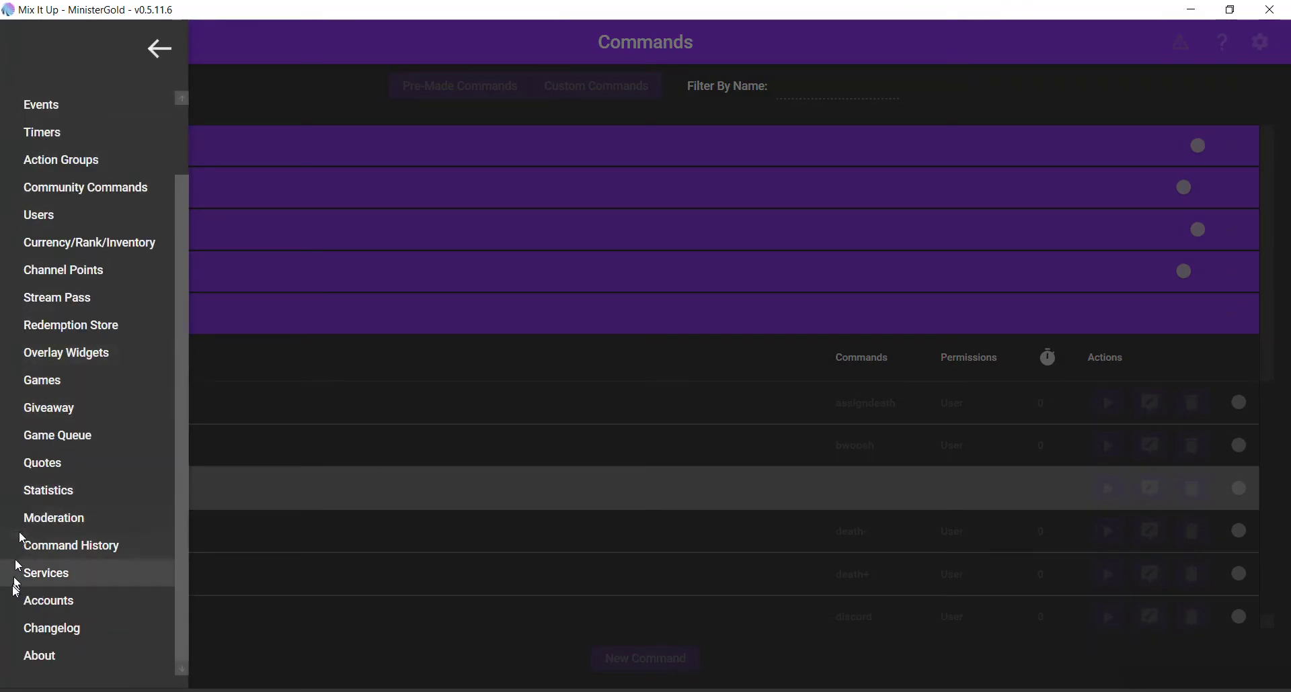
click(67, 580)
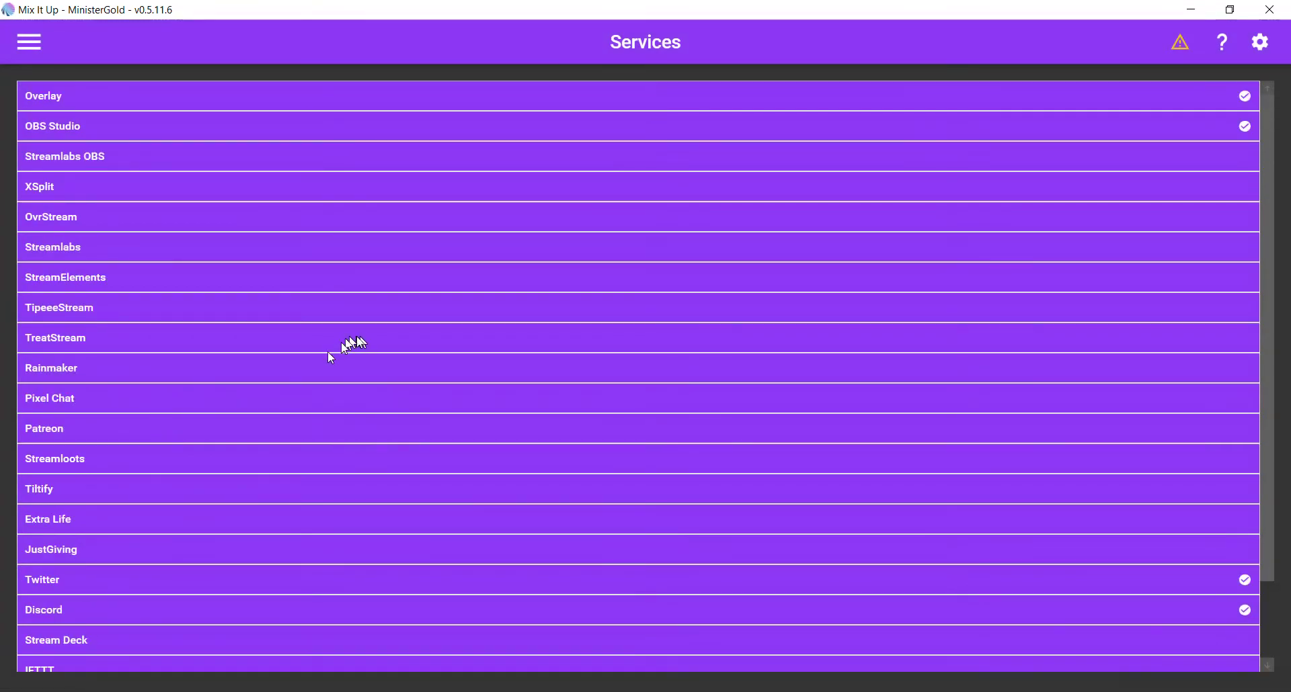
click(79, 608)
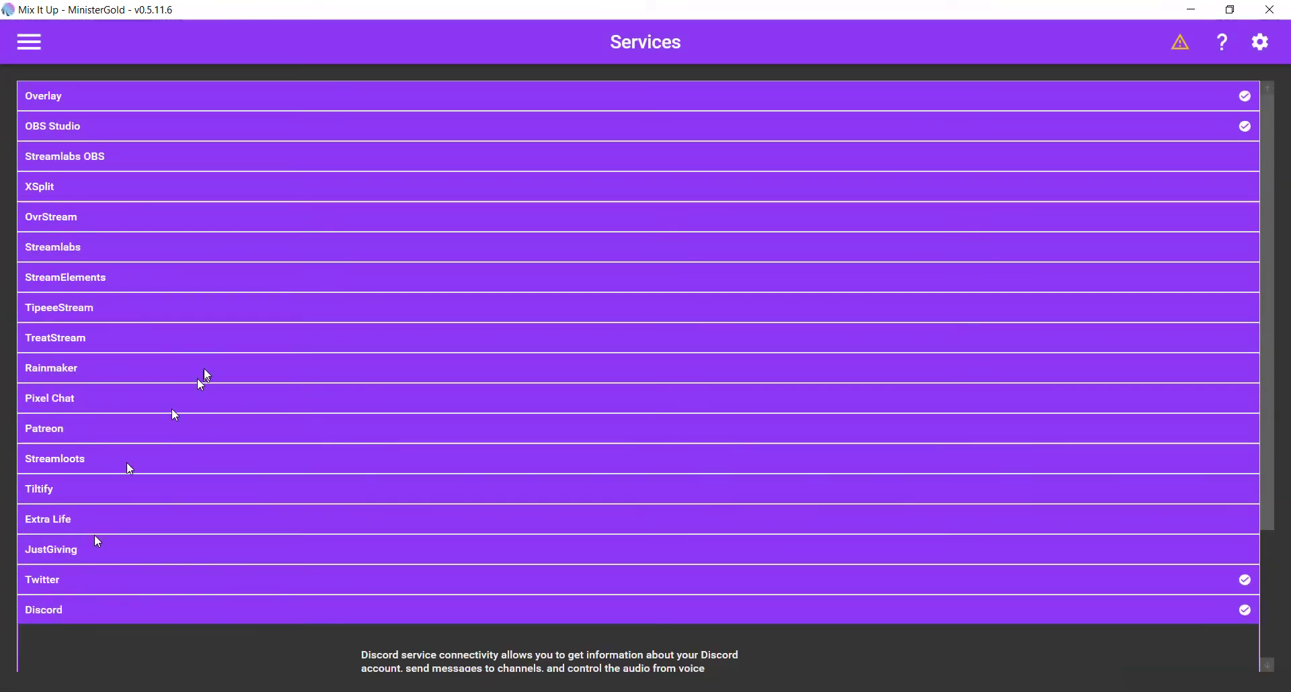
scroll(204, 368, down, 5)
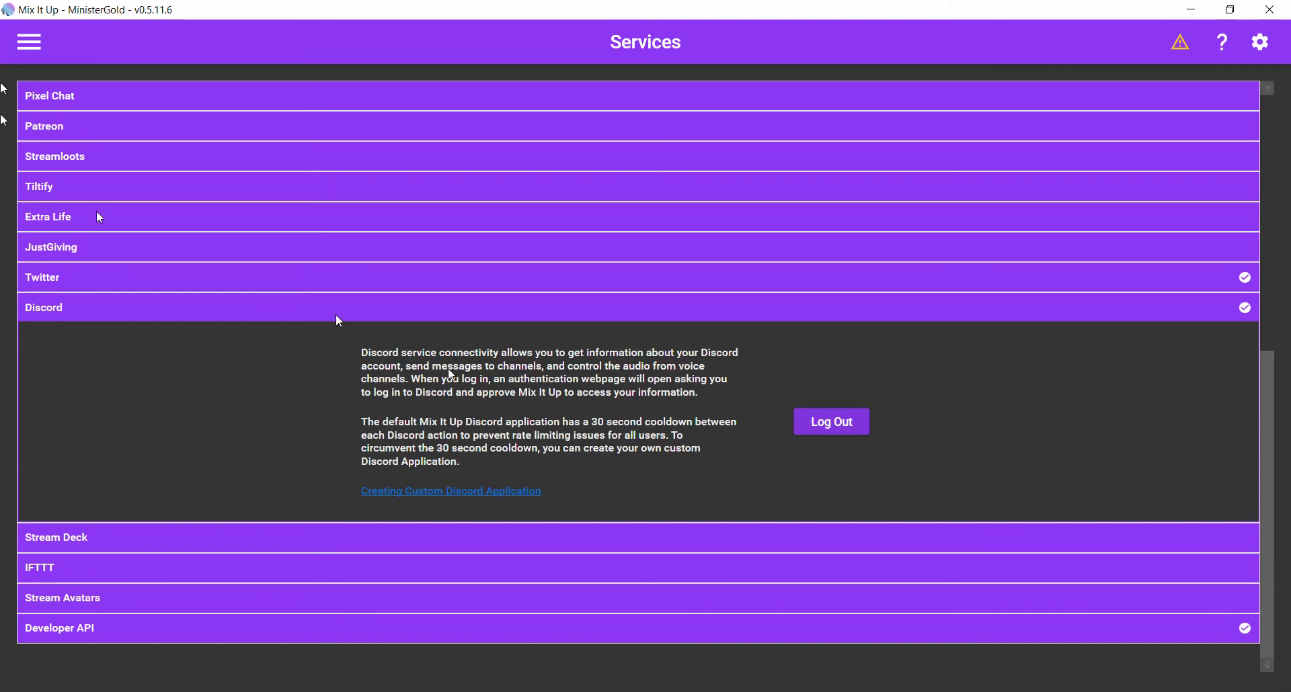
Reopen the clip command for editing and show its cooldown requirement.
click(30, 43)
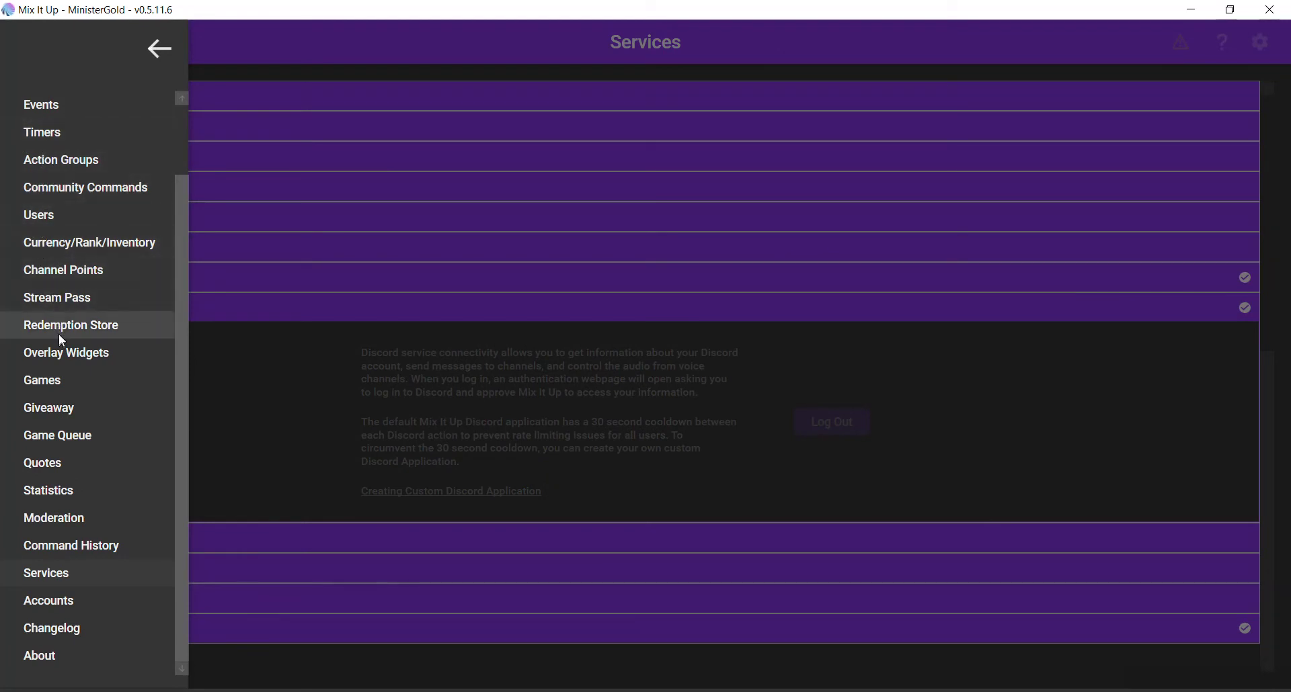
scroll(66, 208, up, 2)
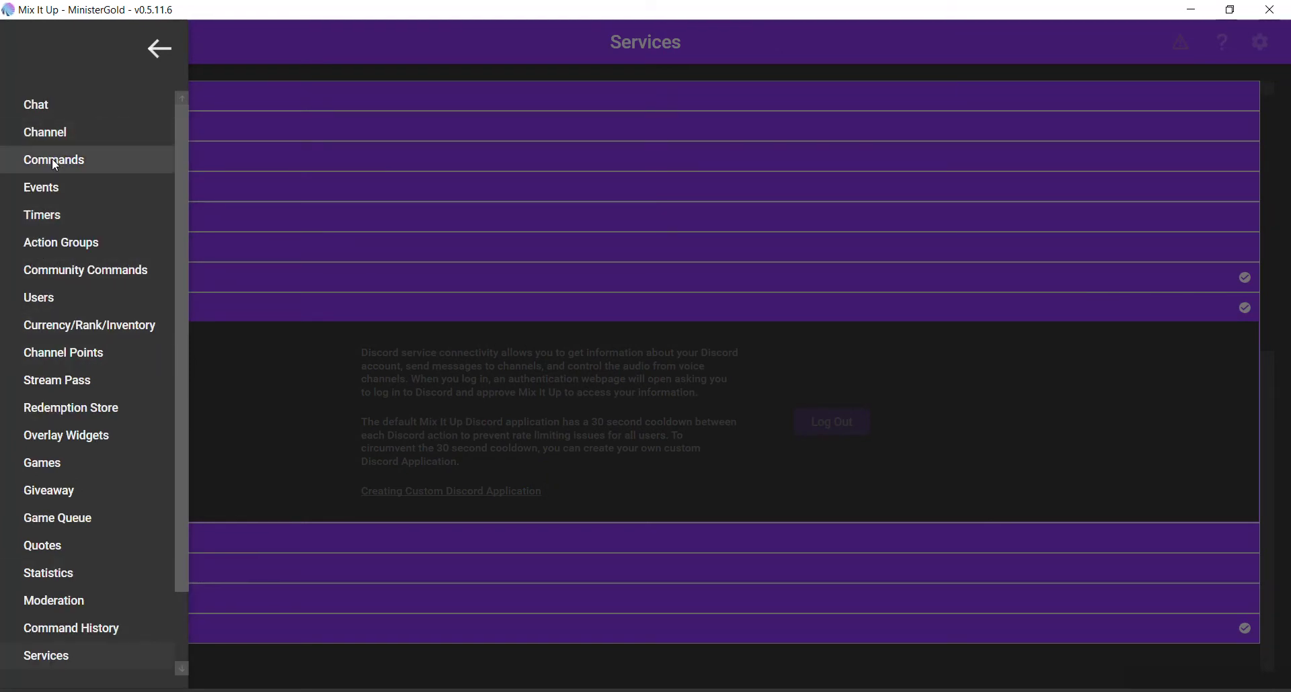
click(51, 159)
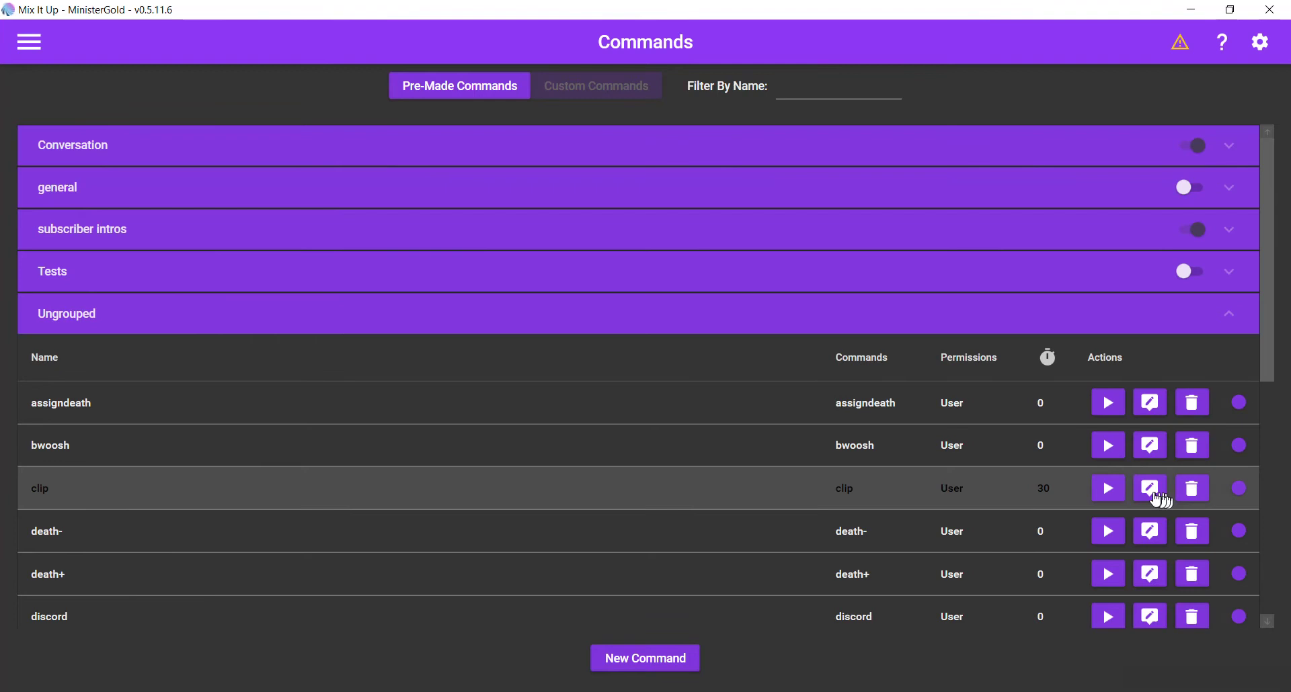
click(1156, 496)
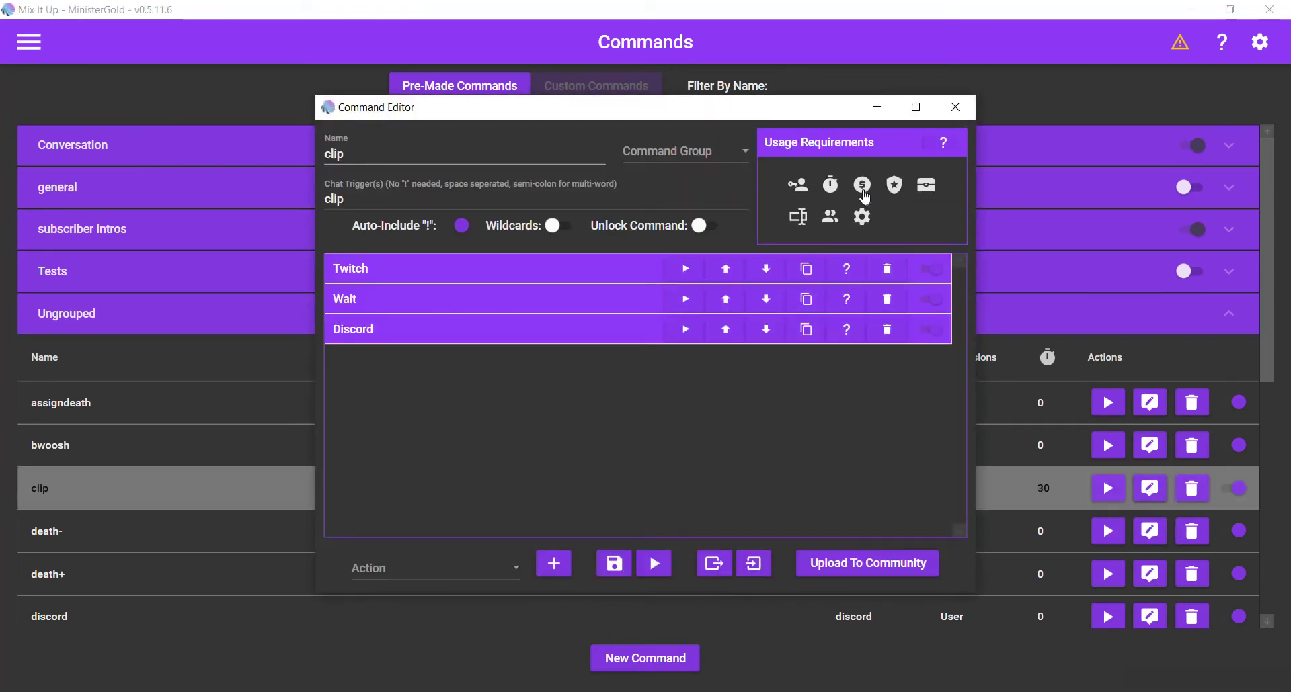
click(831, 189)
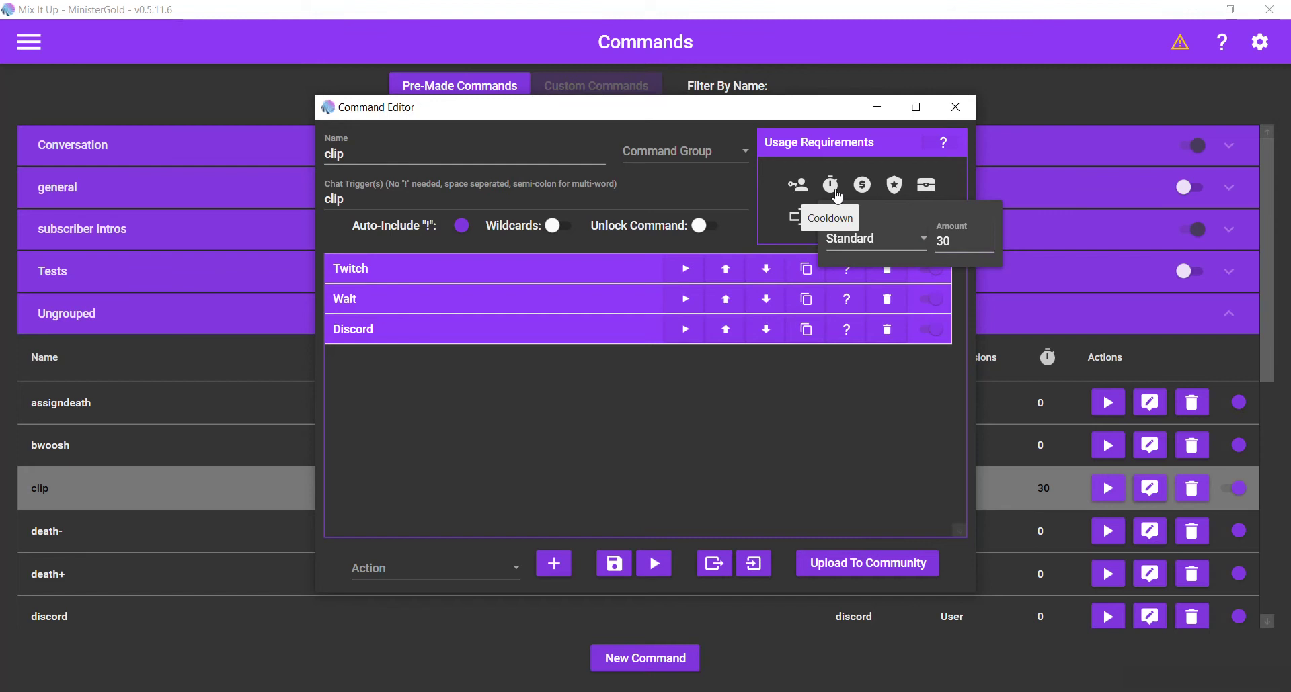
Expand the Discord action and check its action options, keeping Send Message.
click(585, 328)
click(489, 389)
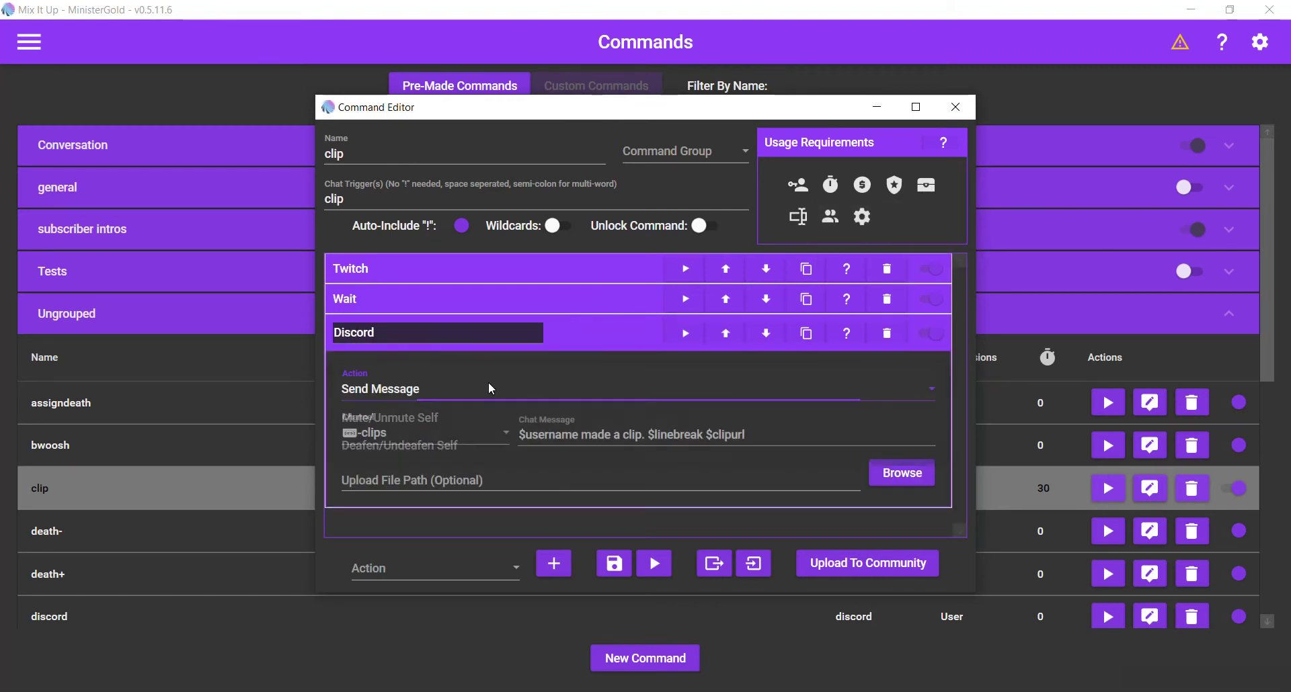
click(490, 385)
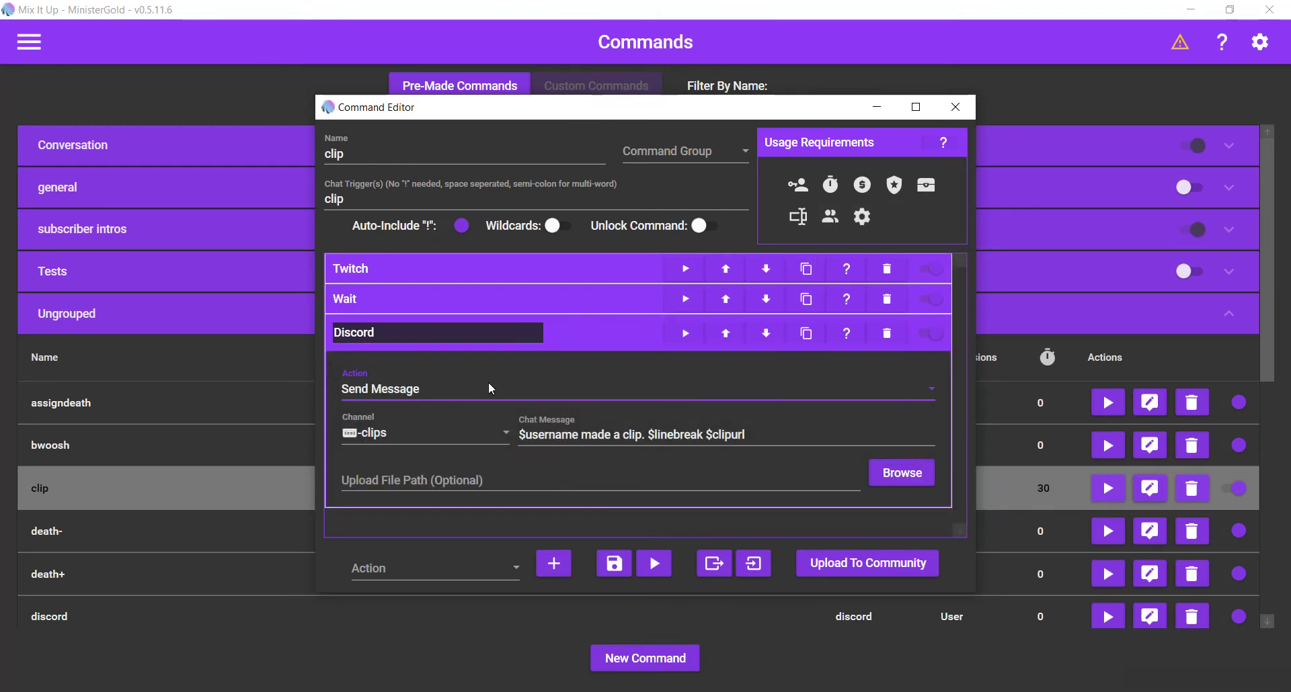
Keep -clips as the Discord action's channel after browsing the channel list, and save the clip command.
click(490, 433)
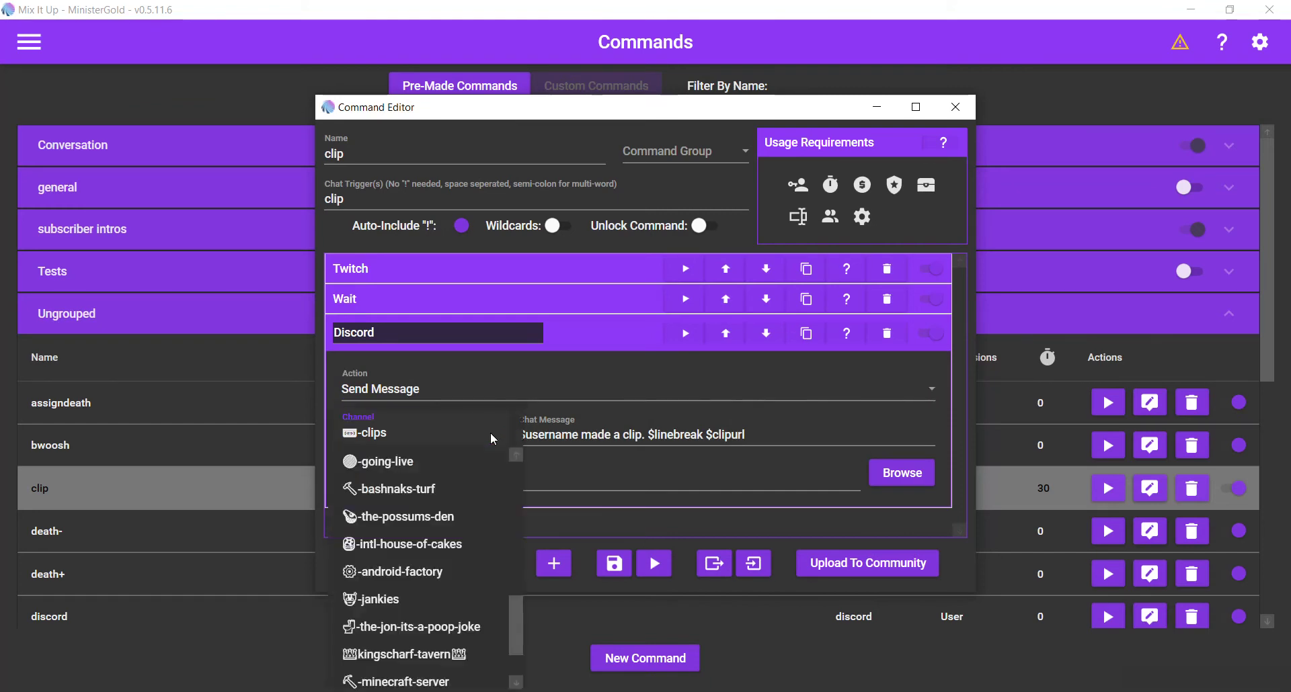
scroll(441, 572, up, 6)
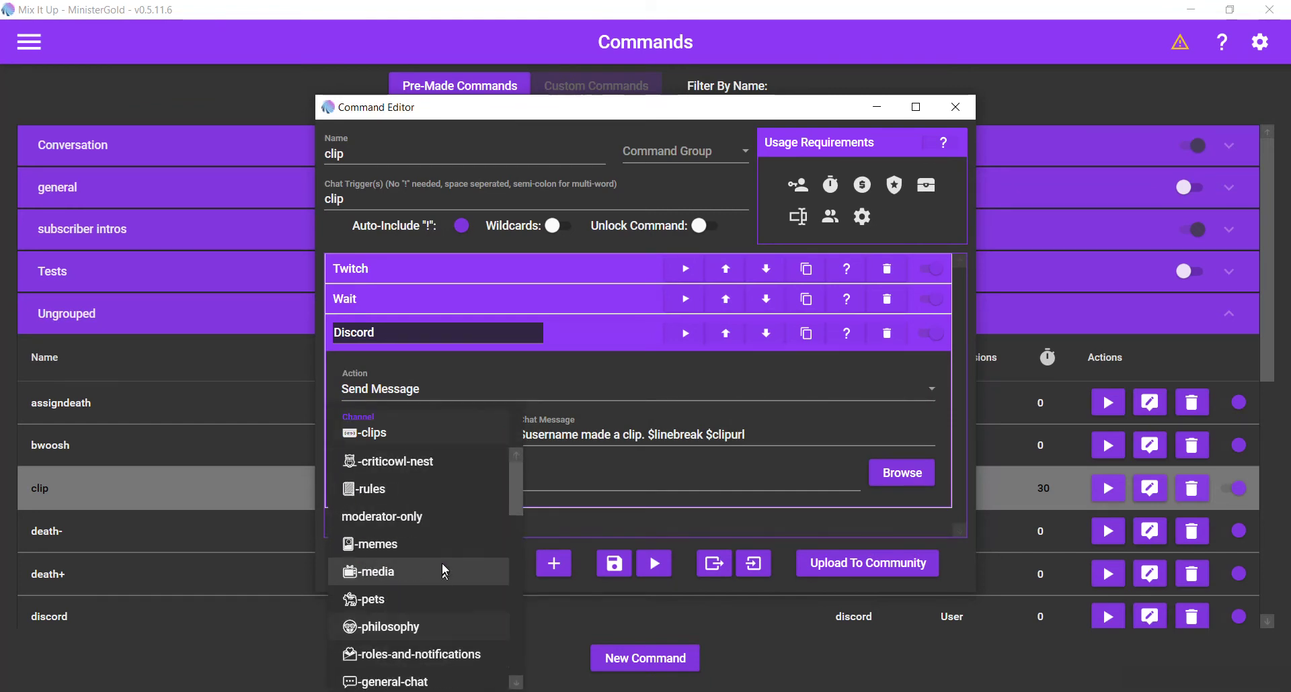
scroll(443, 569, down, 6)
scroll(444, 569, up, 1)
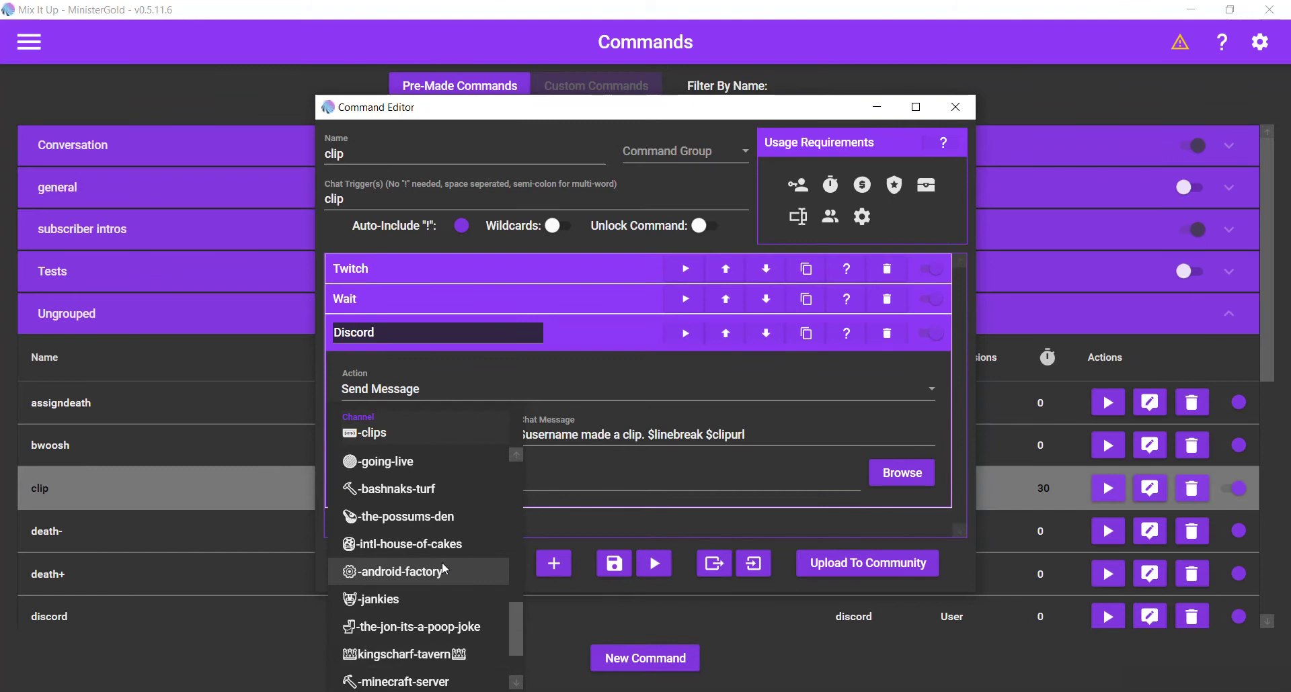
scroll(441, 562, up, 5)
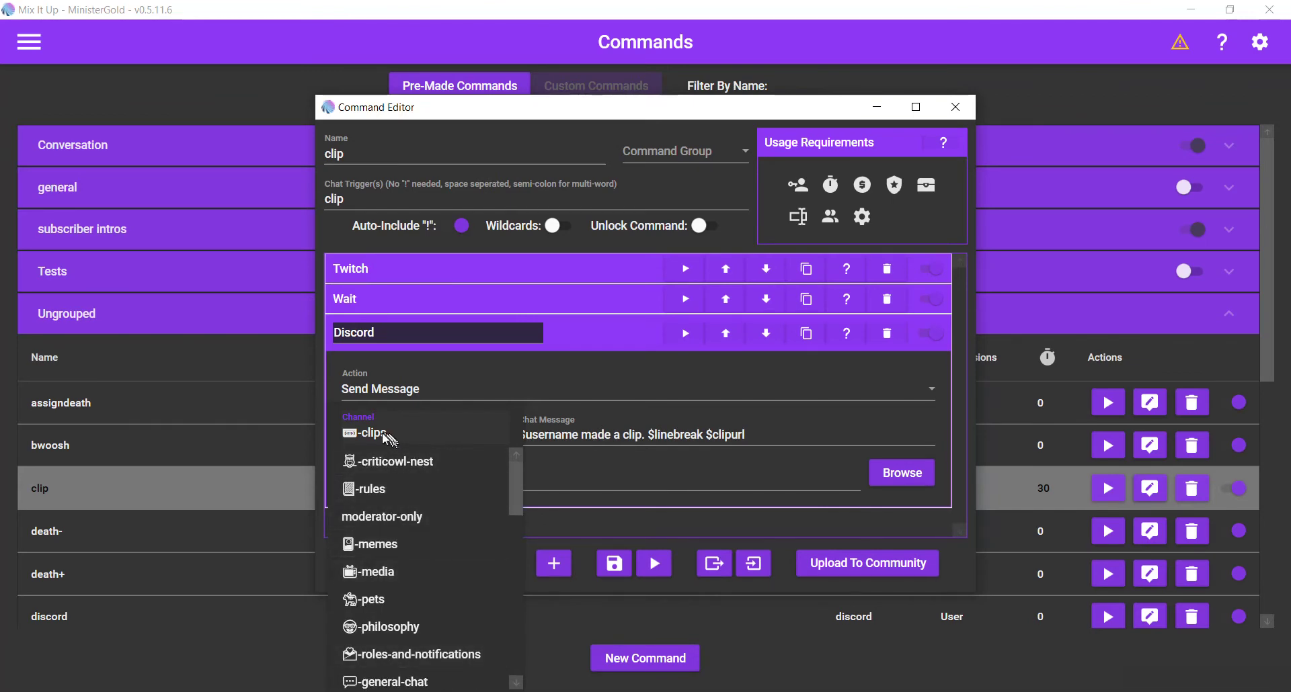
click(403, 435)
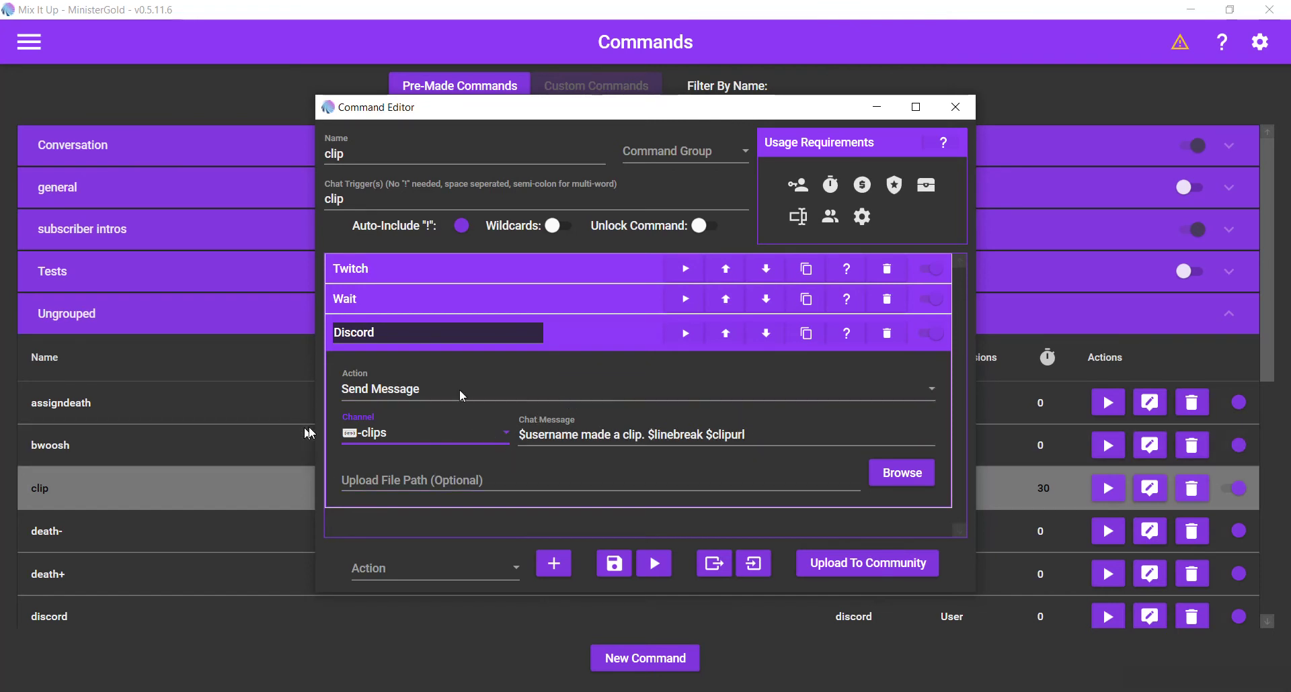
click(590, 337)
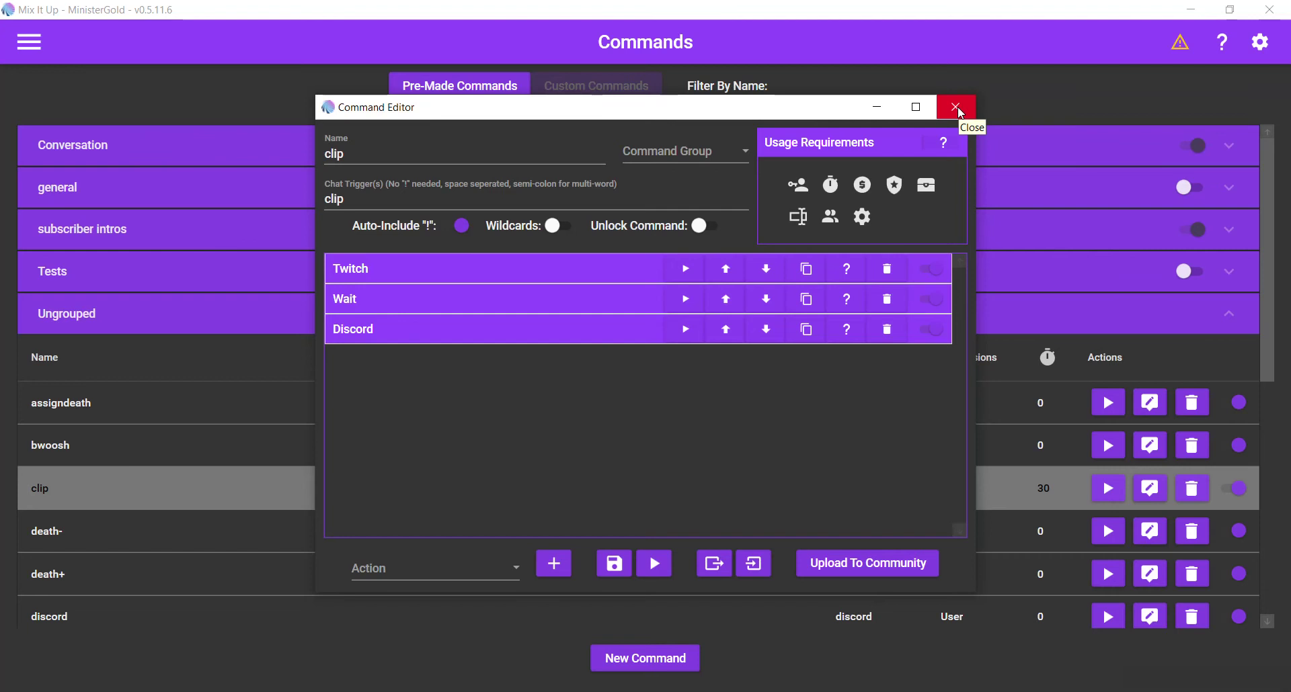
click(613, 566)
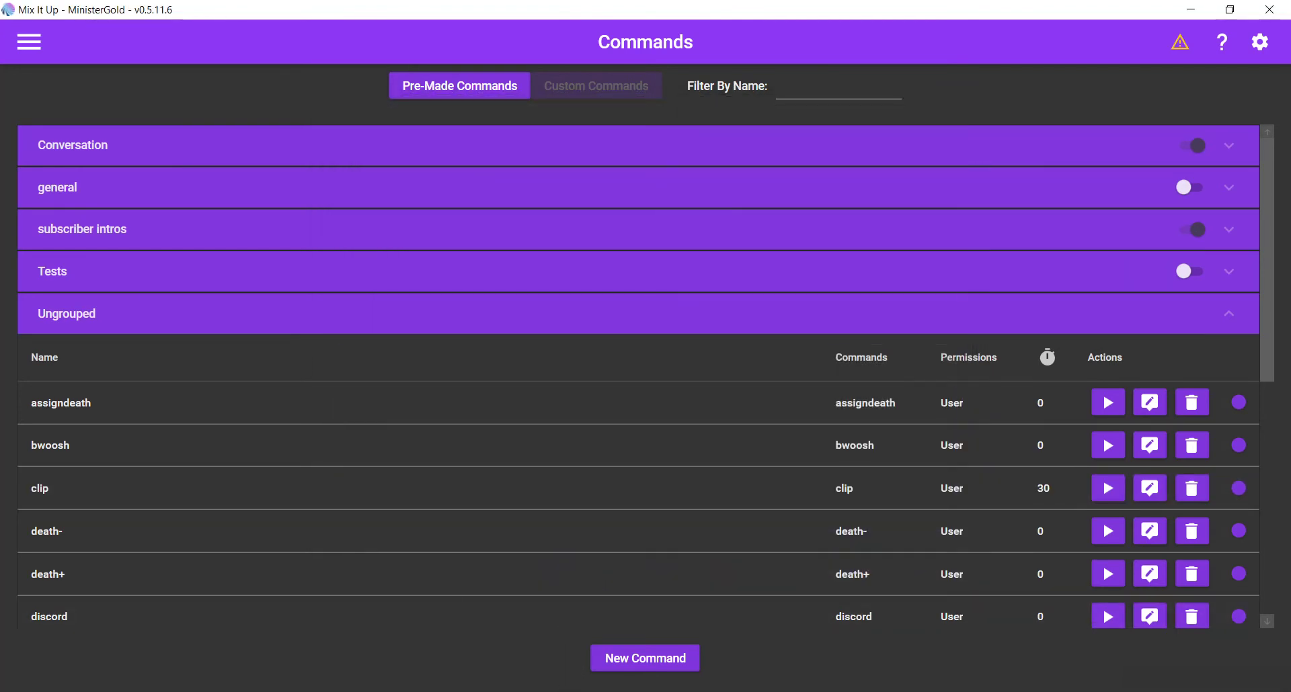
Switch to Discord, maximize its window and open the -clips channel to examine the posted clips.
mouse_move(569, 691)
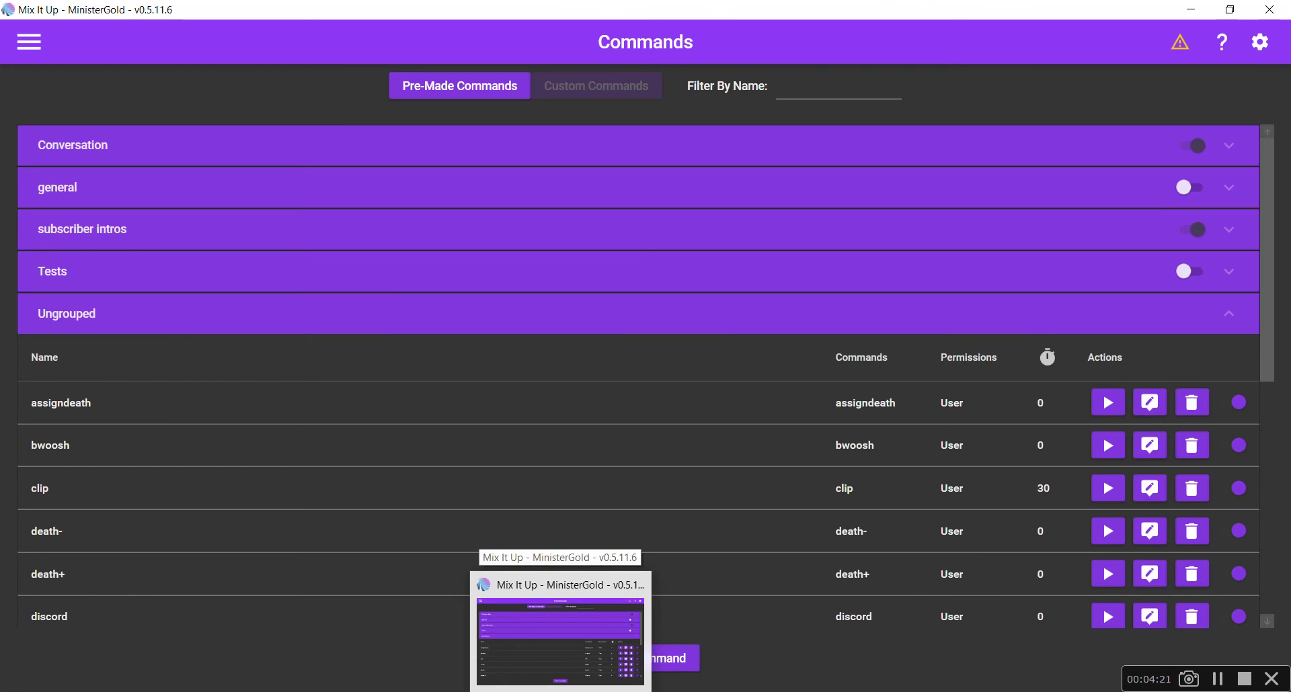
click(483, 691)
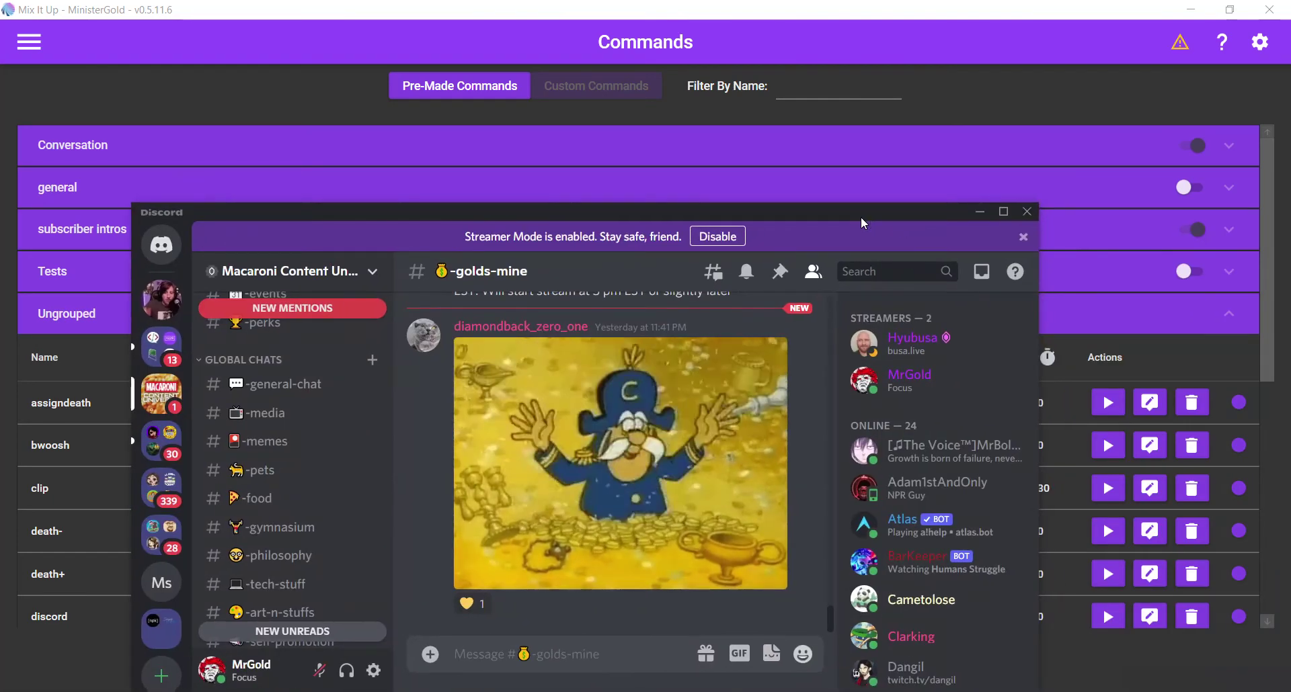
double_click(861, 216)
scroll(153, 358, up, 5)
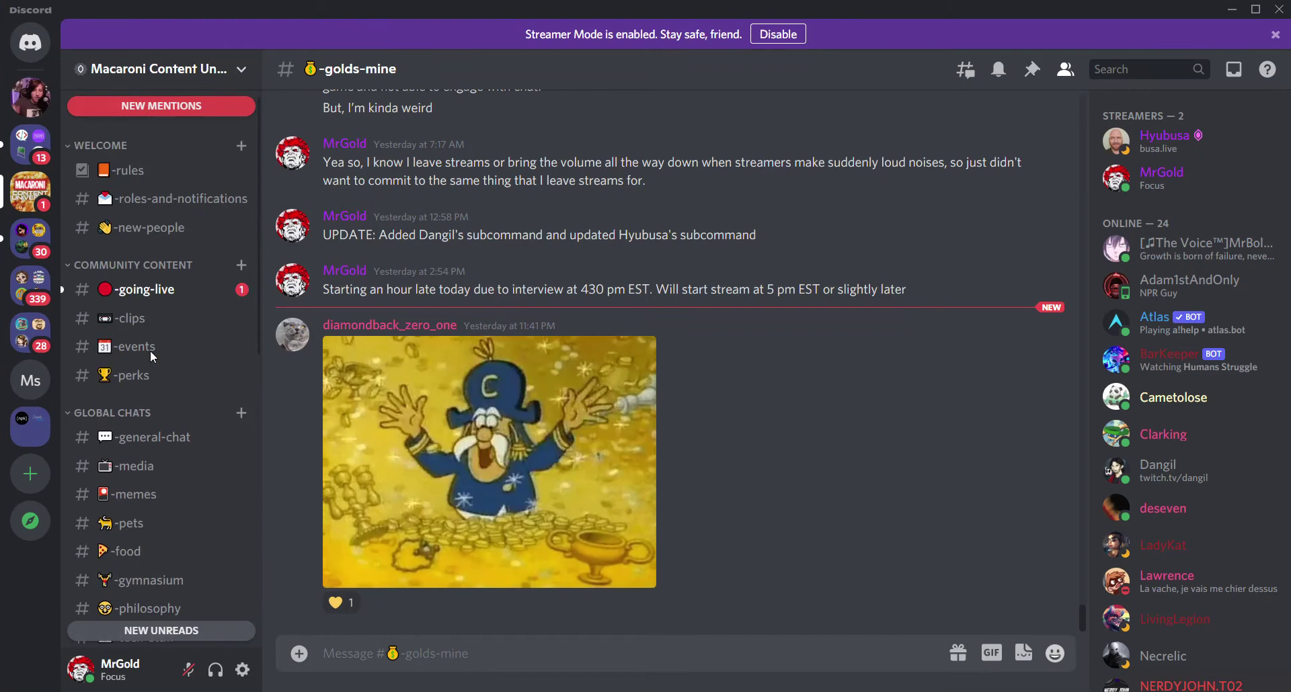
click(135, 327)
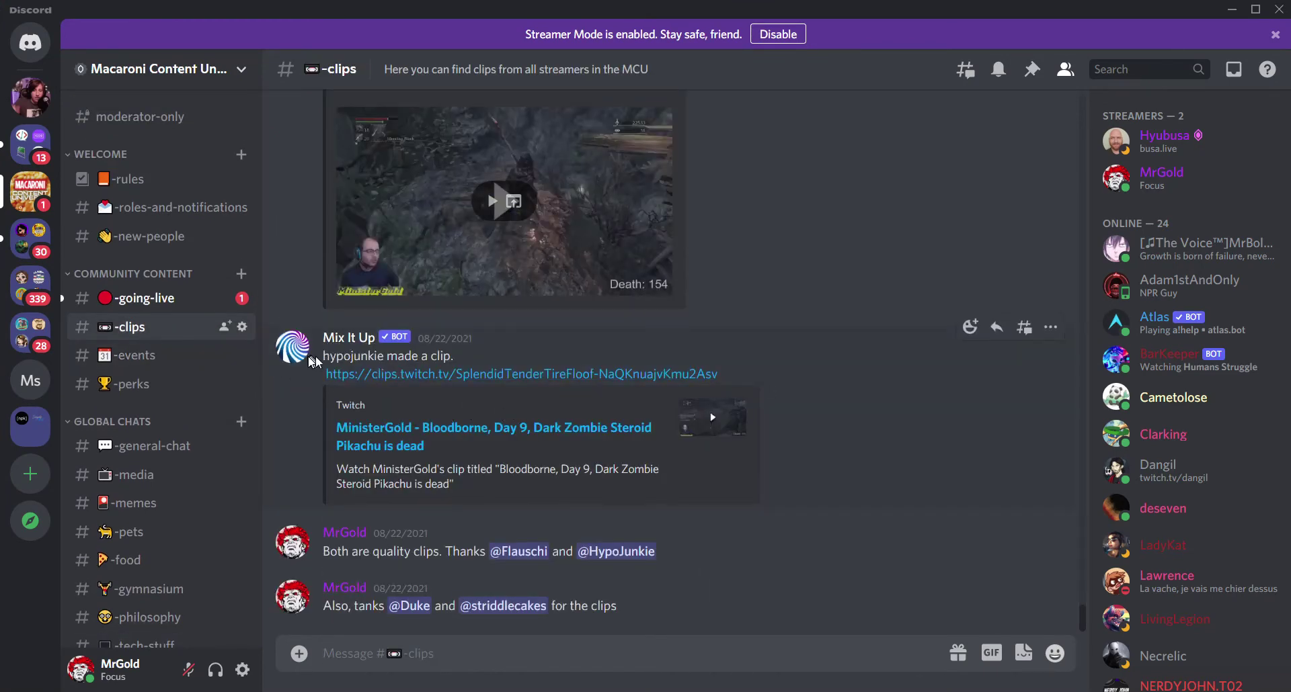
Look back through the Mix It Up bot's earlier clip posts in the -clips channel, and return to the newest messages.
scroll(316, 359, up, 5)
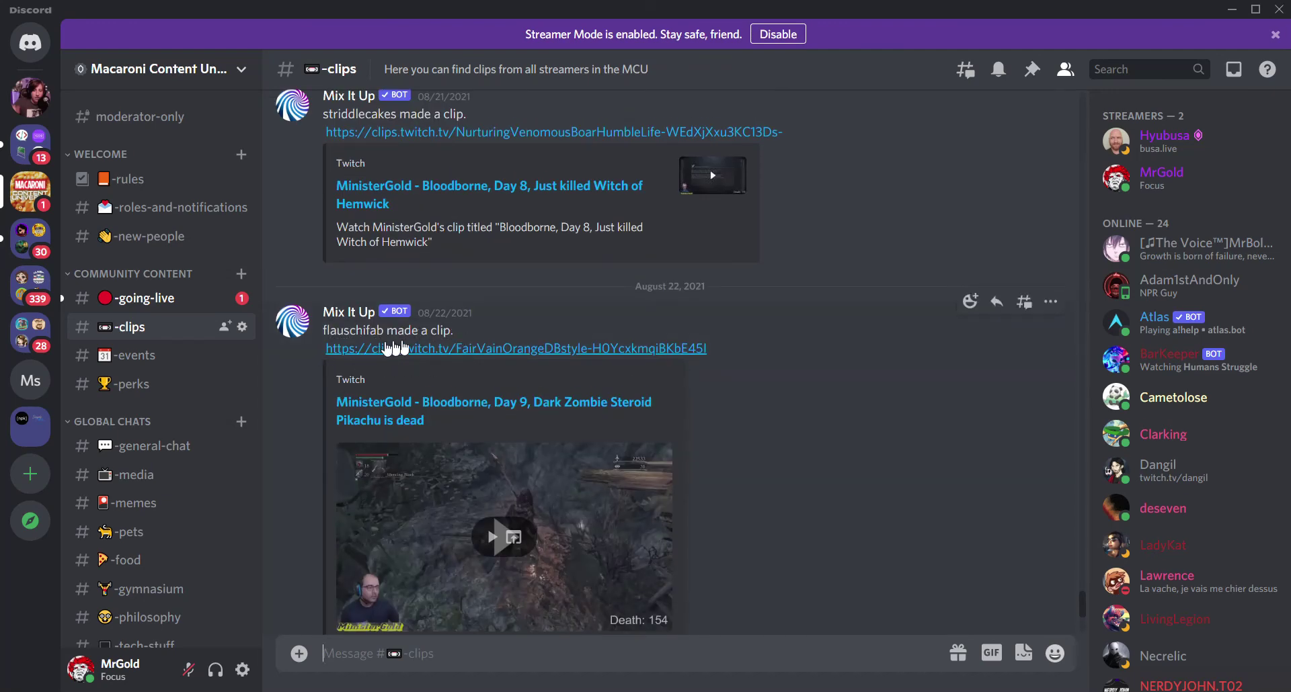
scroll(394, 350, up, 3)
scroll(393, 351, up, 3)
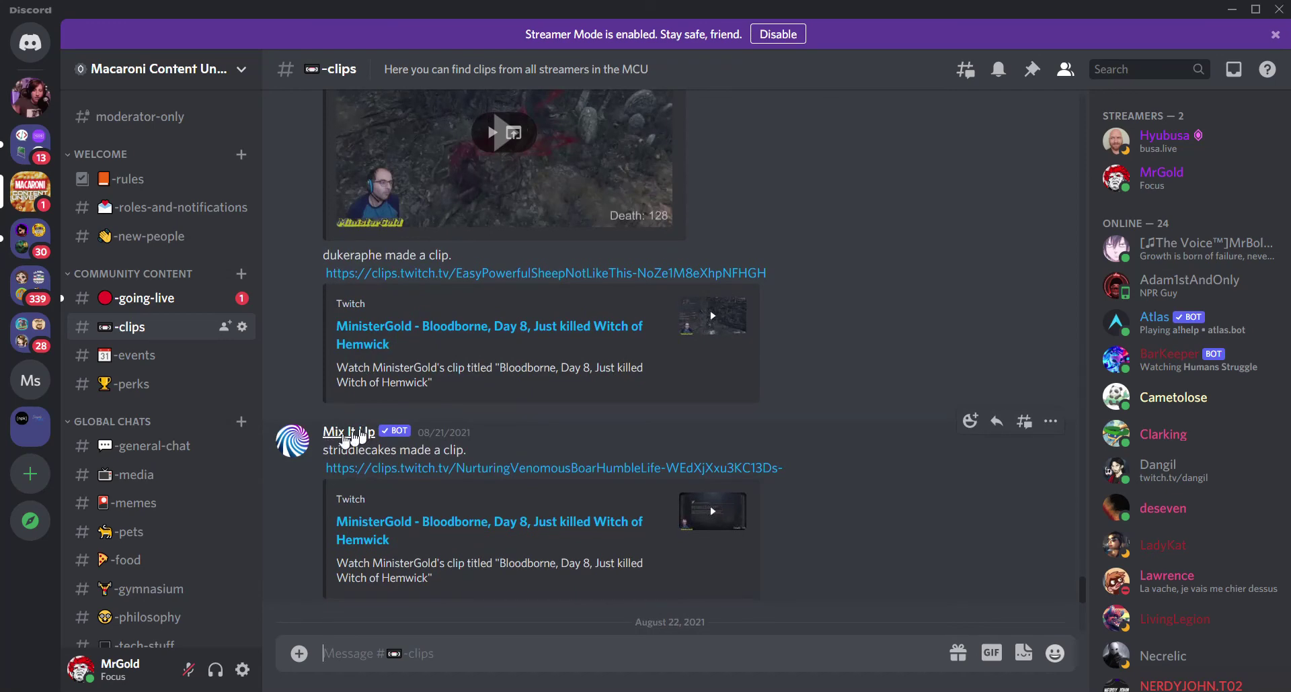
scroll(365, 449, up, 6)
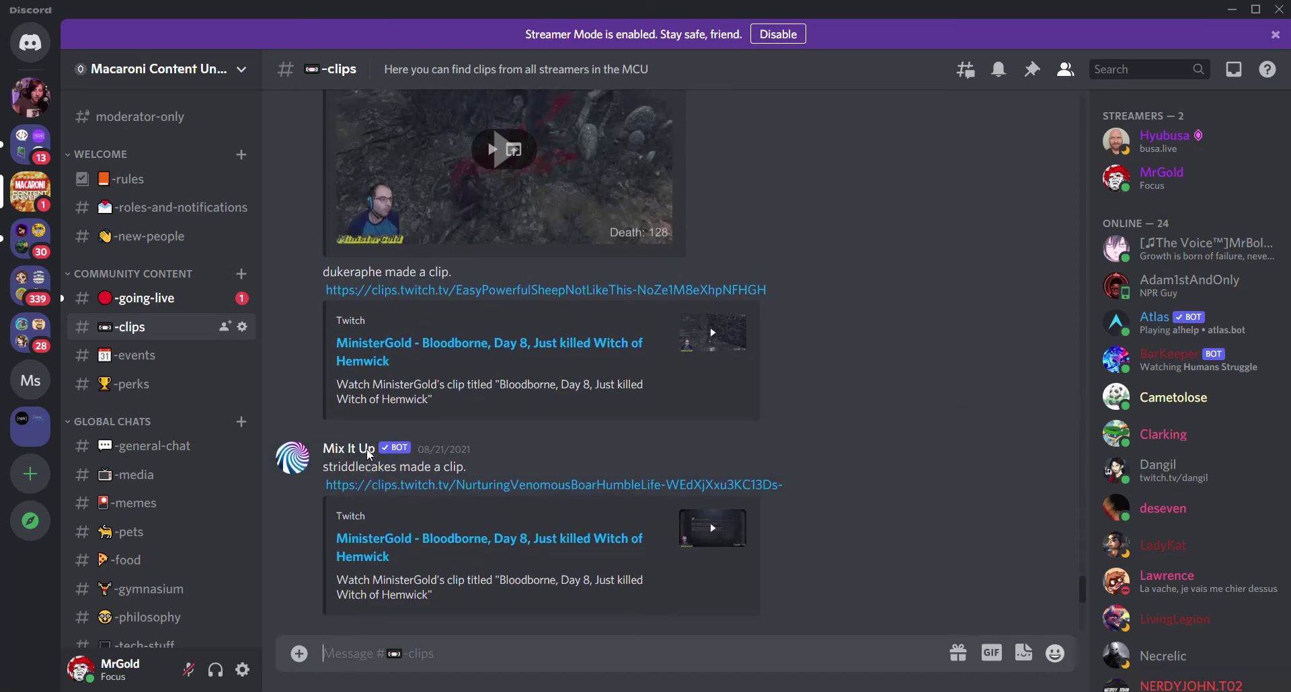
scroll(369, 448, up, 3)
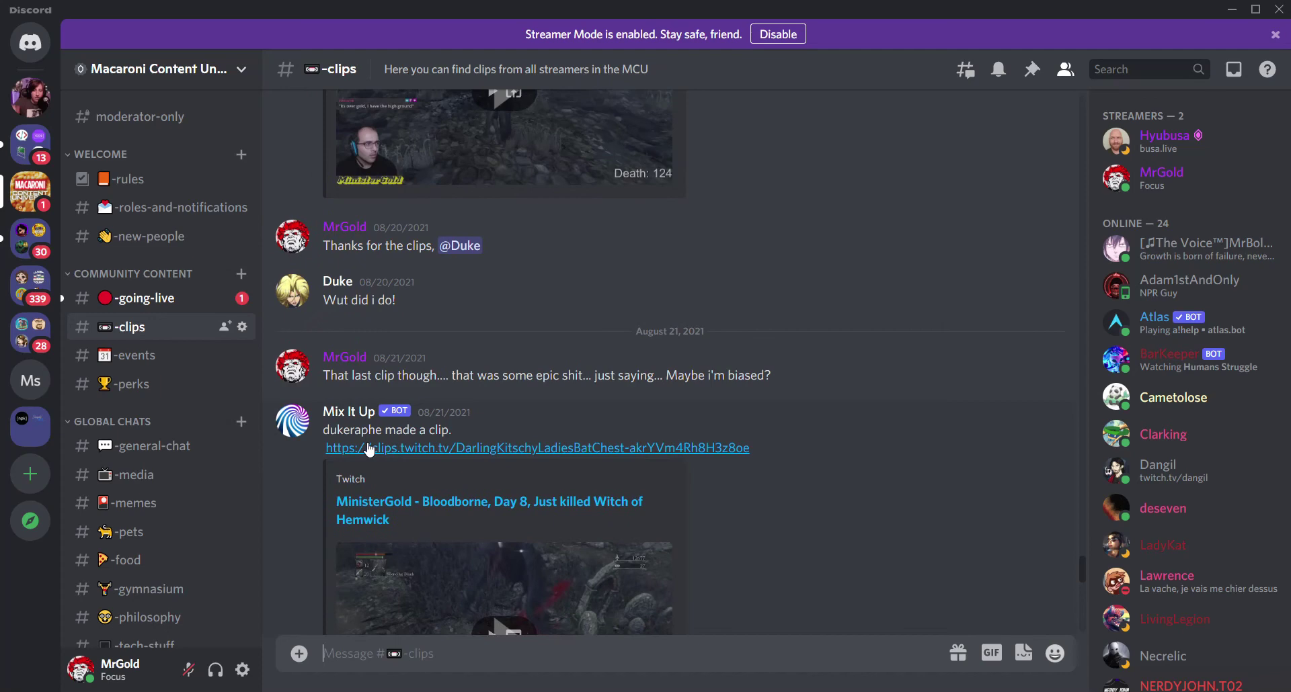
scroll(368, 449, up, 15)
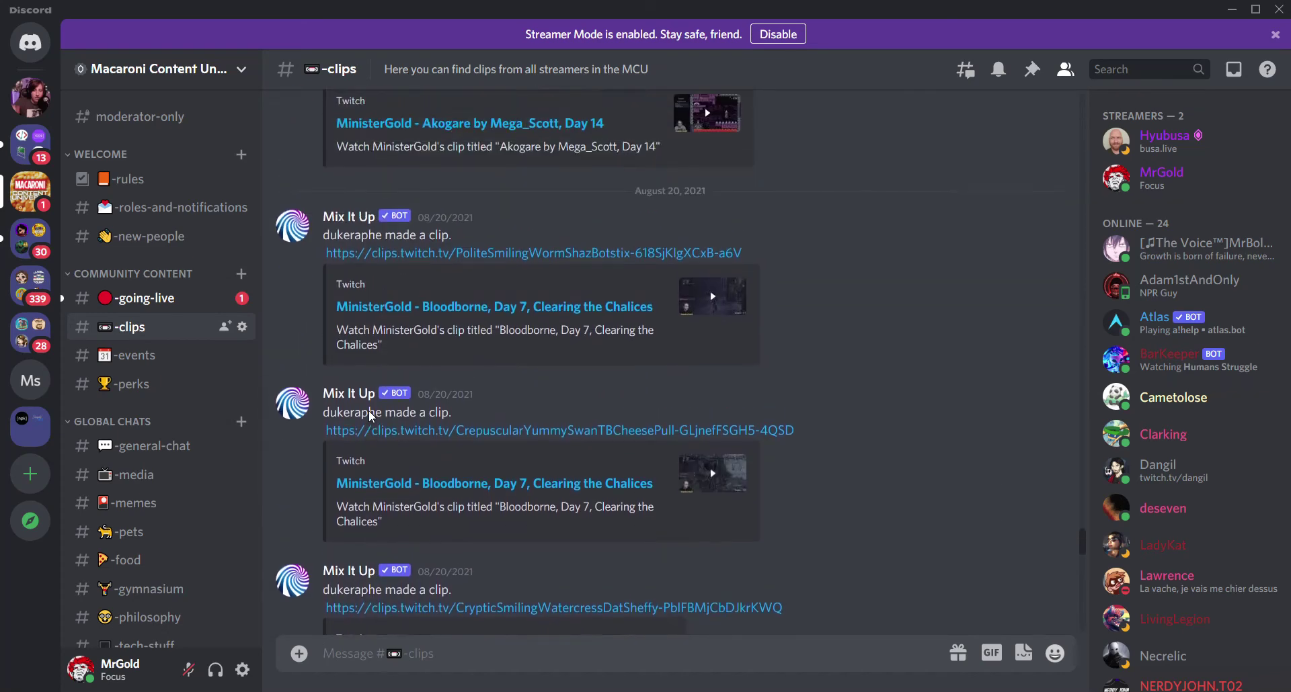
scroll(369, 413, down, 15)
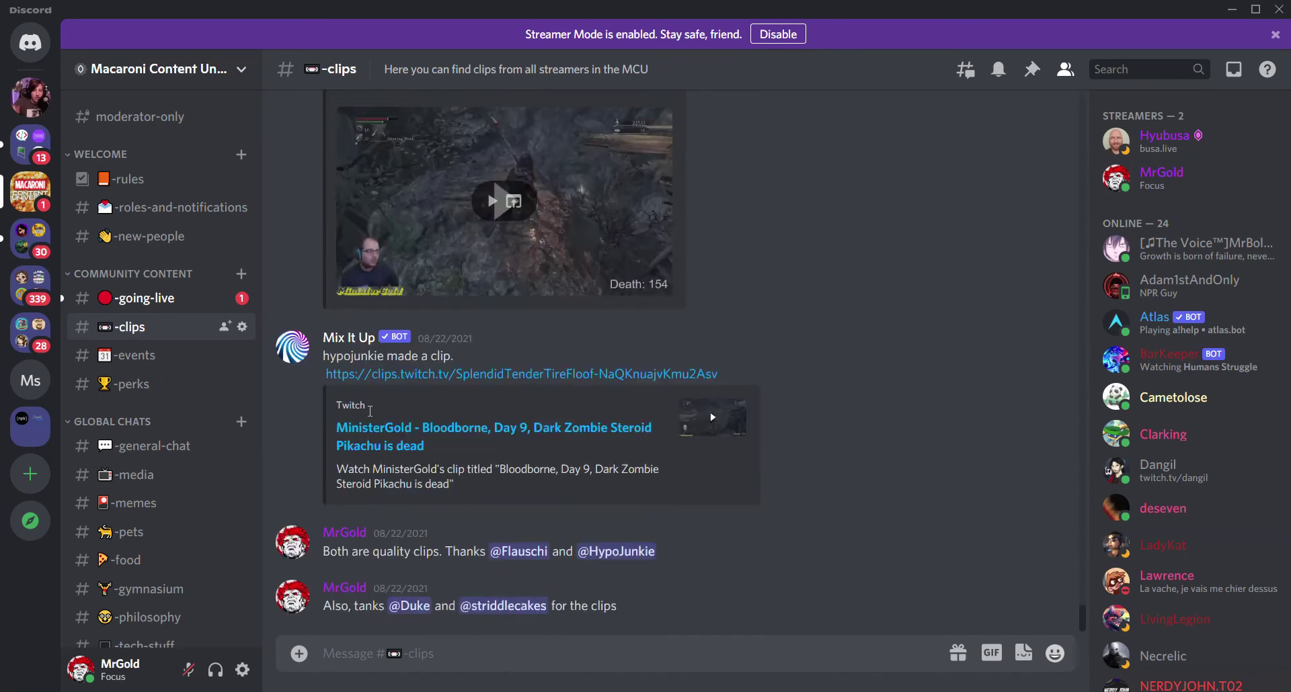
Switch back to Mix It Up and expand the Discord entry in Services to examine its connection details.
key(alt+Tab)
key(Tab)
click(368, 410)
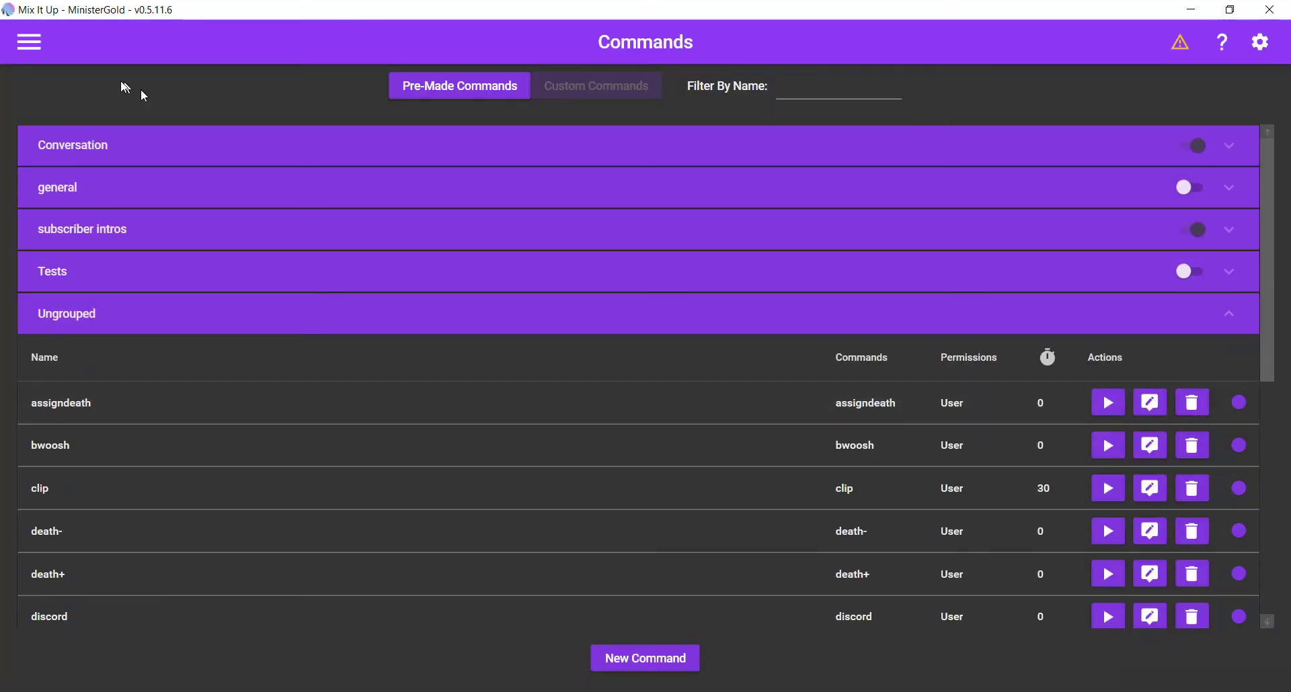
click(26, 43)
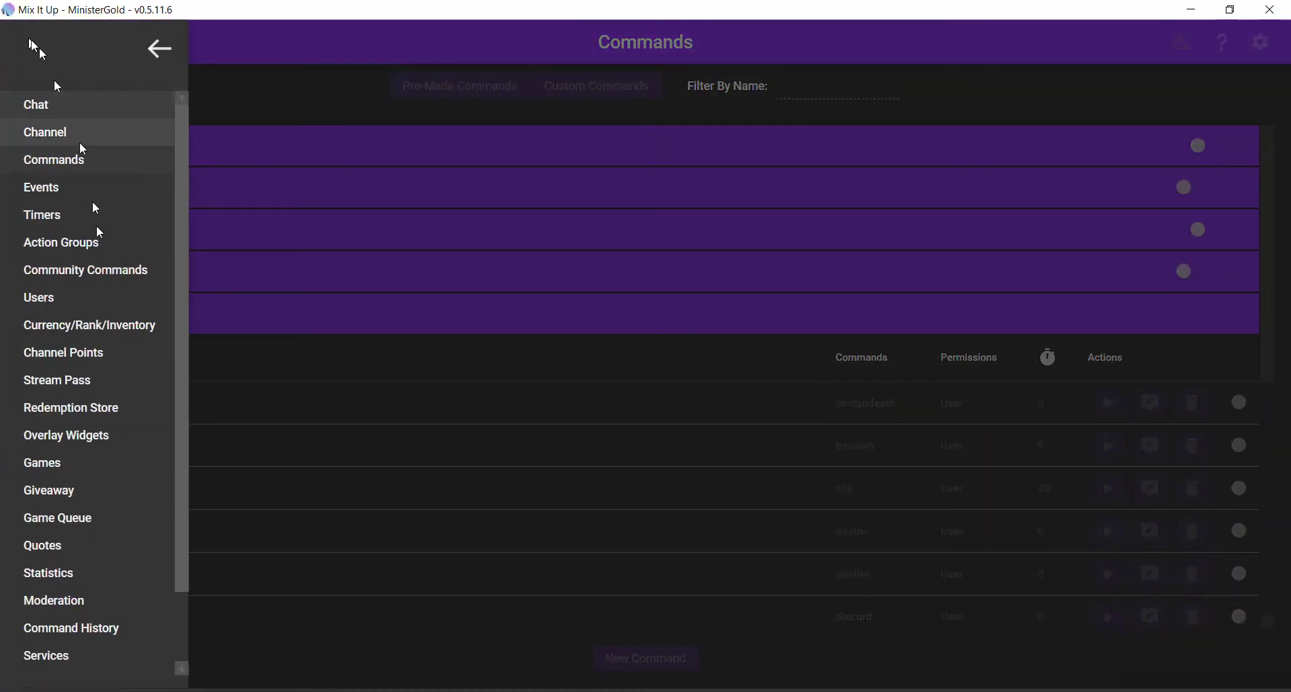
scroll(94, 304, down, 2)
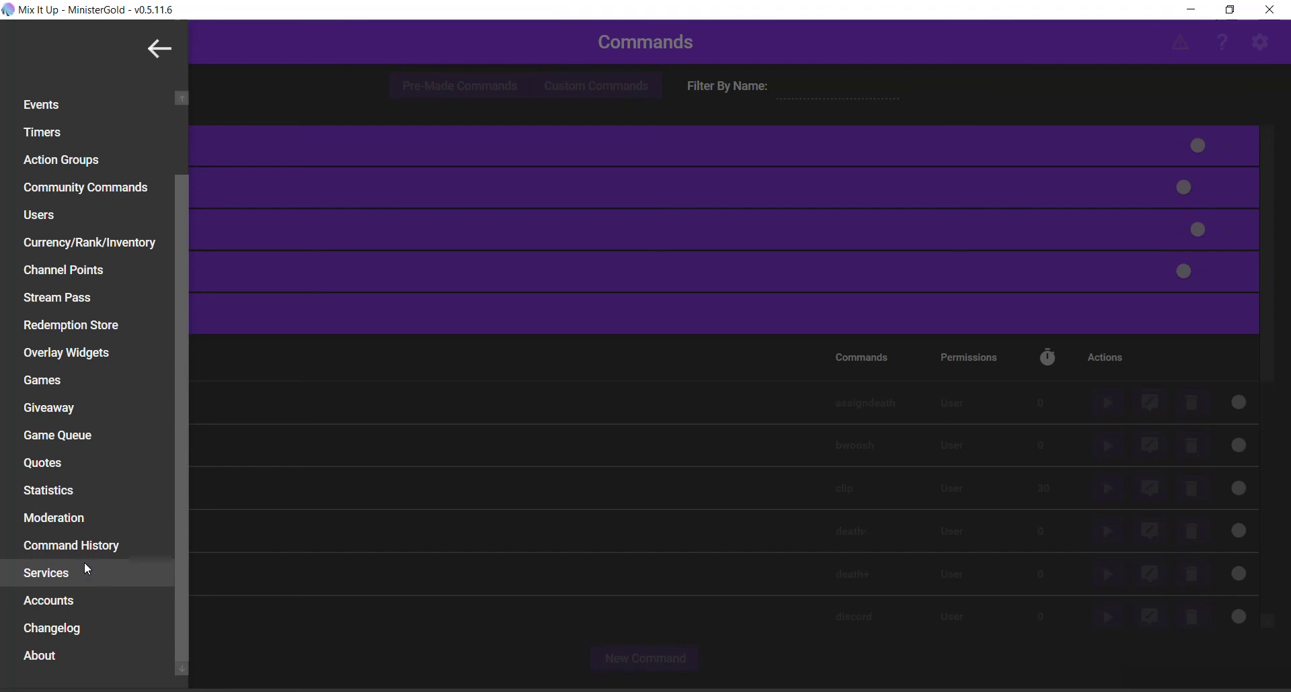
click(54, 577)
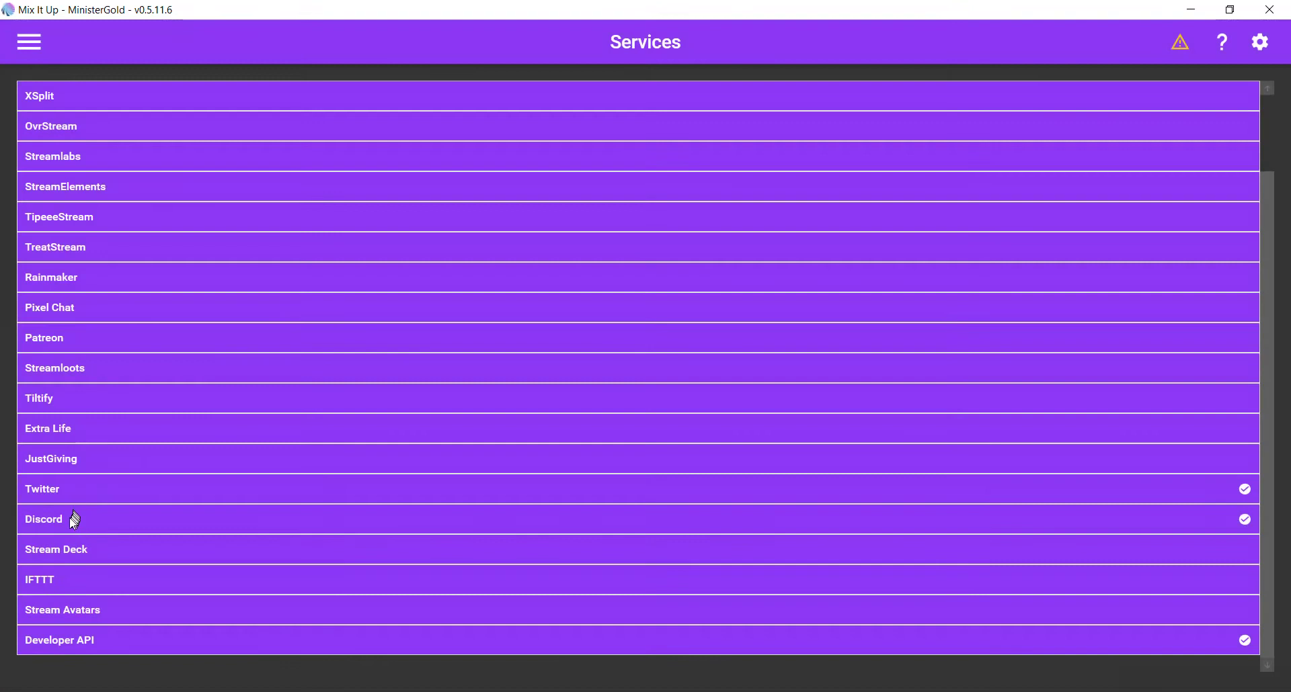
click(87, 521)
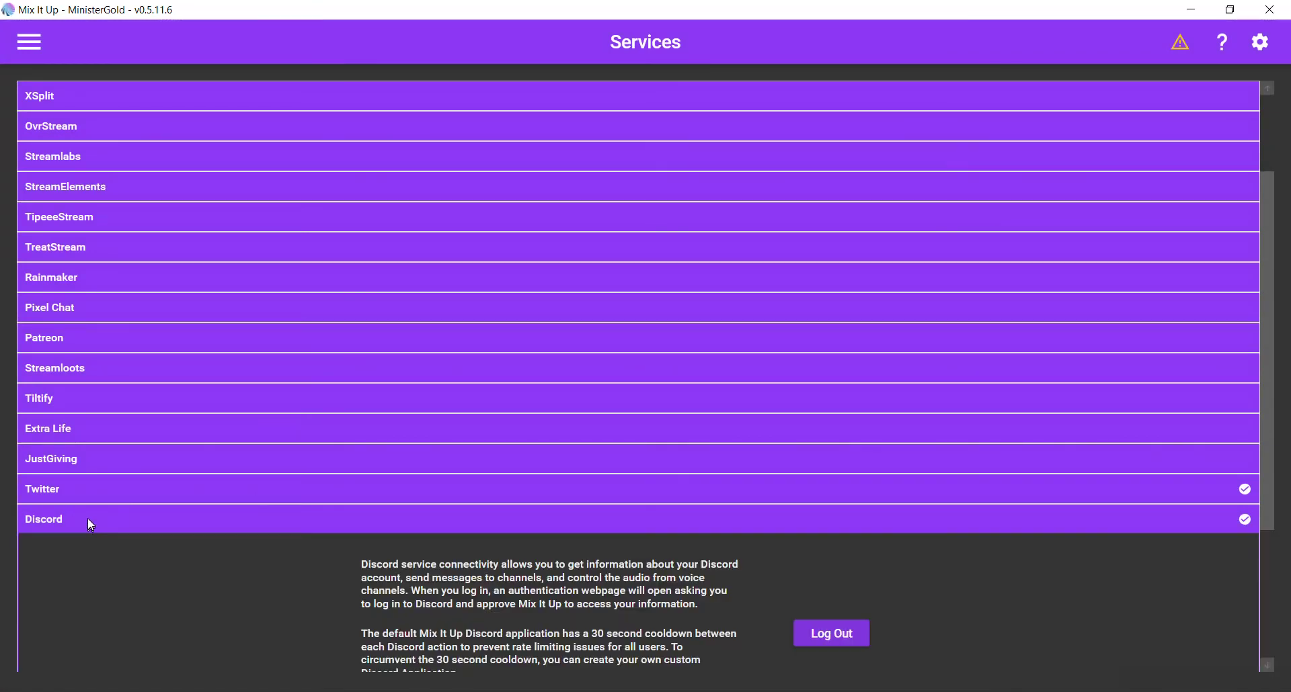
Return to the Commands page and reopen the clip command for editing.
click(40, 47)
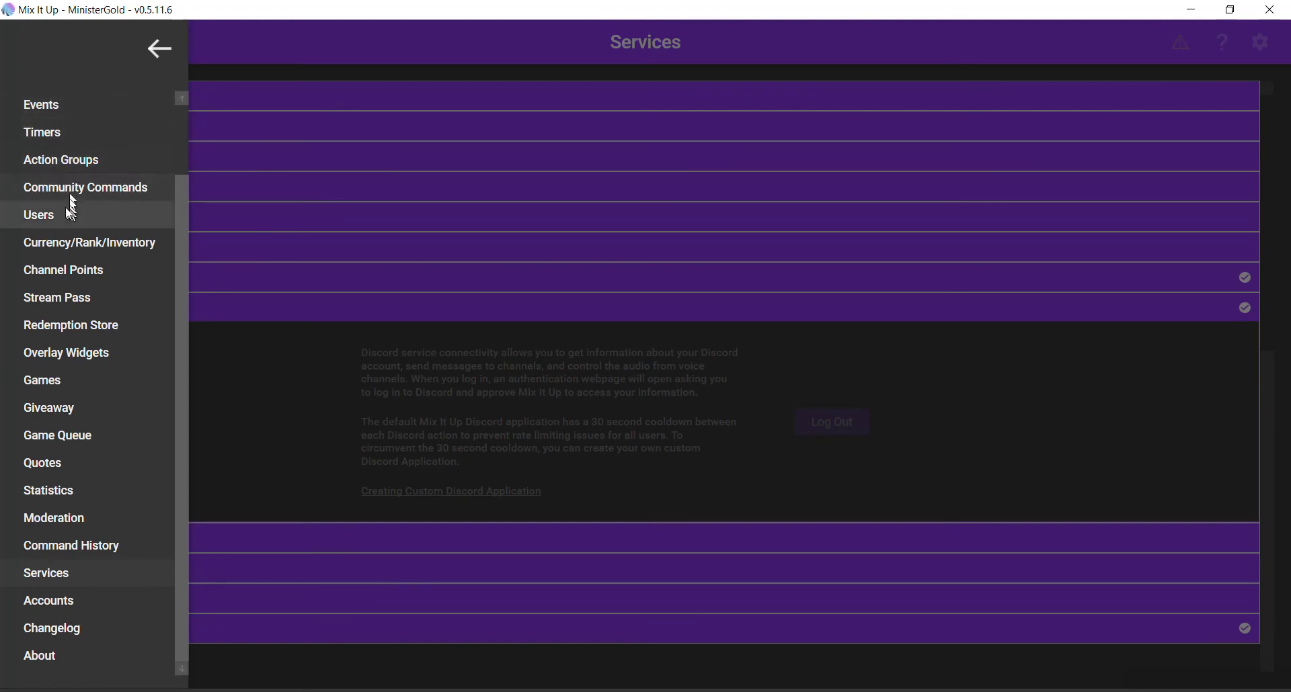
scroll(67, 205, up, 1)
click(57, 160)
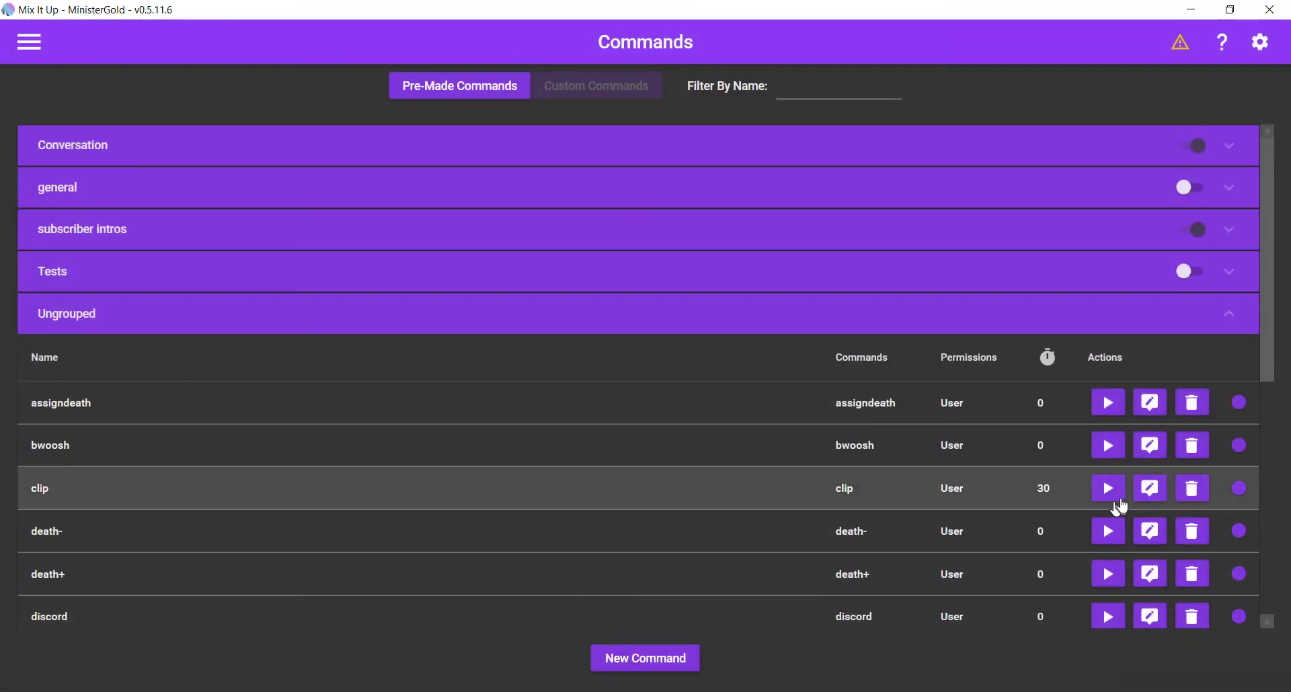
click(1150, 491)
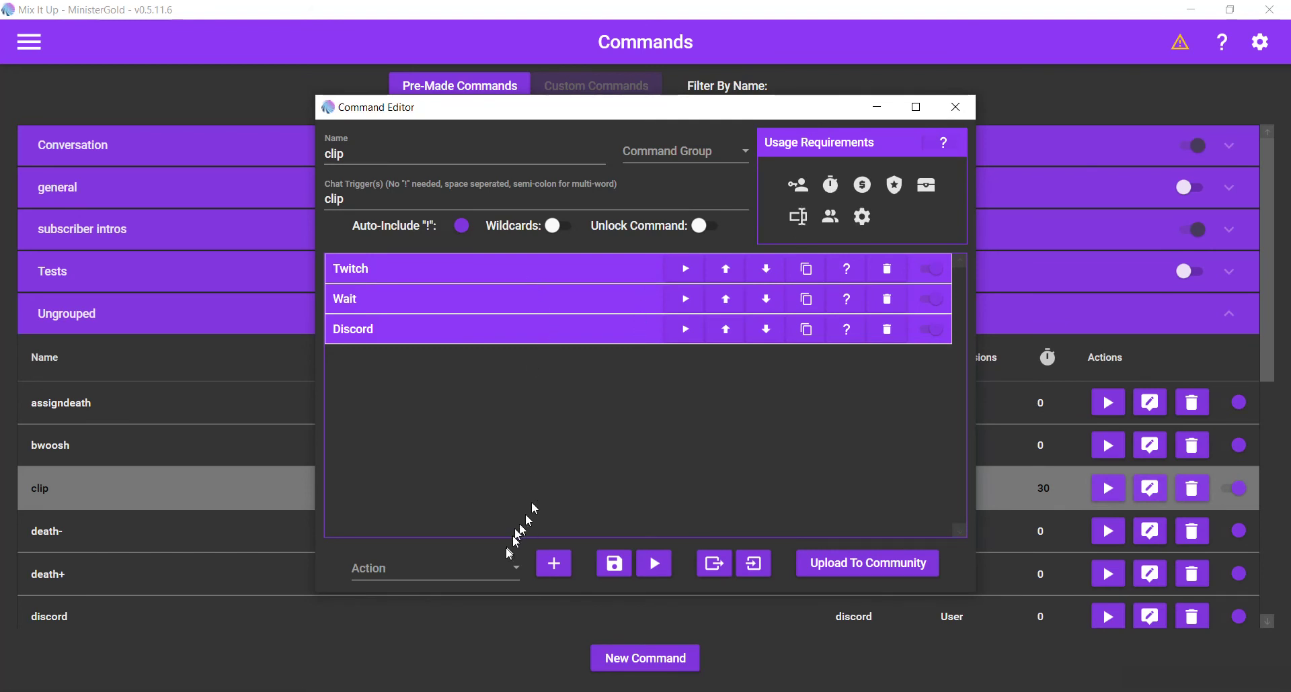
Review the clip command's Twitch action settings and its Wait action's duration, collapsing each one.
click(558, 269)
click(559, 269)
click(559, 268)
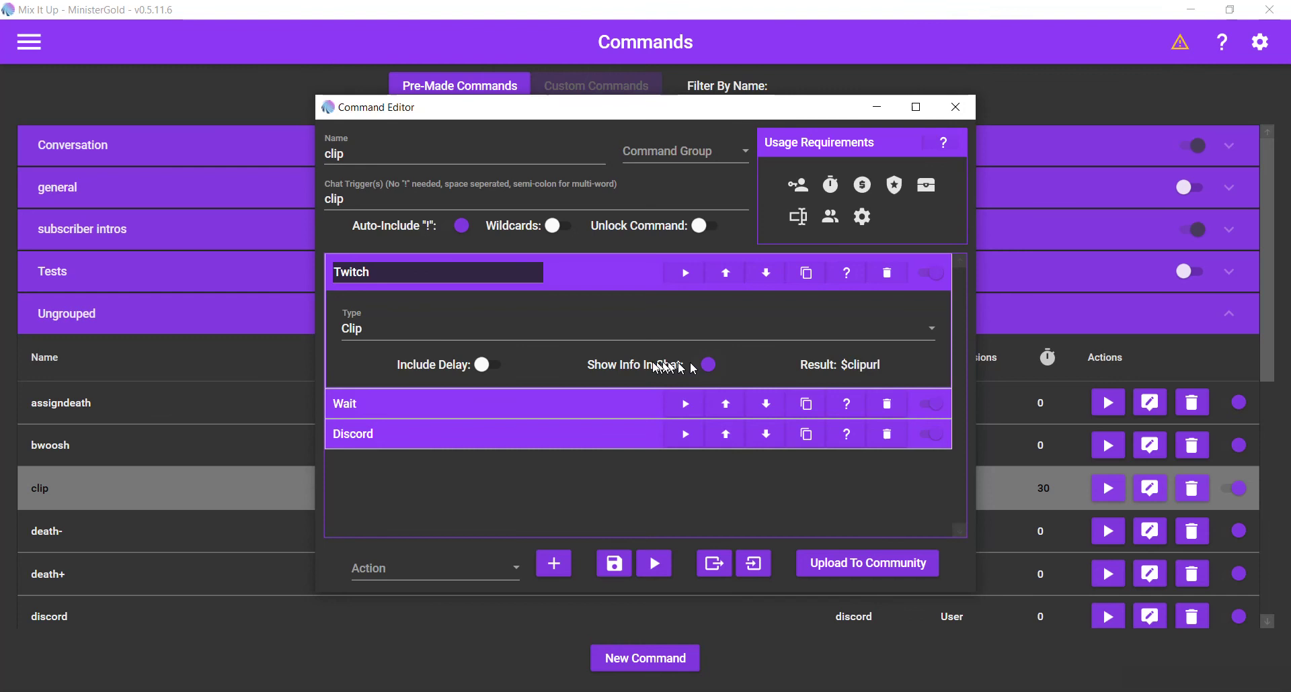
click(608, 269)
click(581, 310)
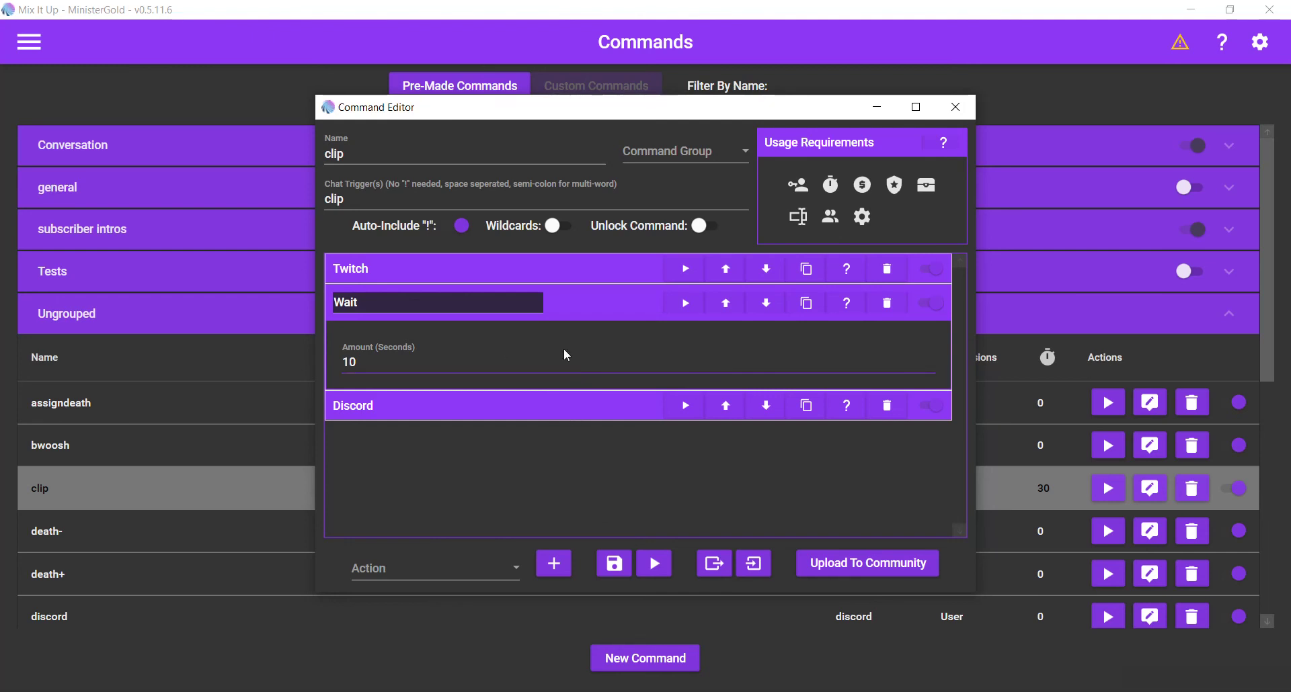
click(566, 306)
Expand the Discord action to review its channel and chat message, keeping Send Message as the action type.
click(547, 337)
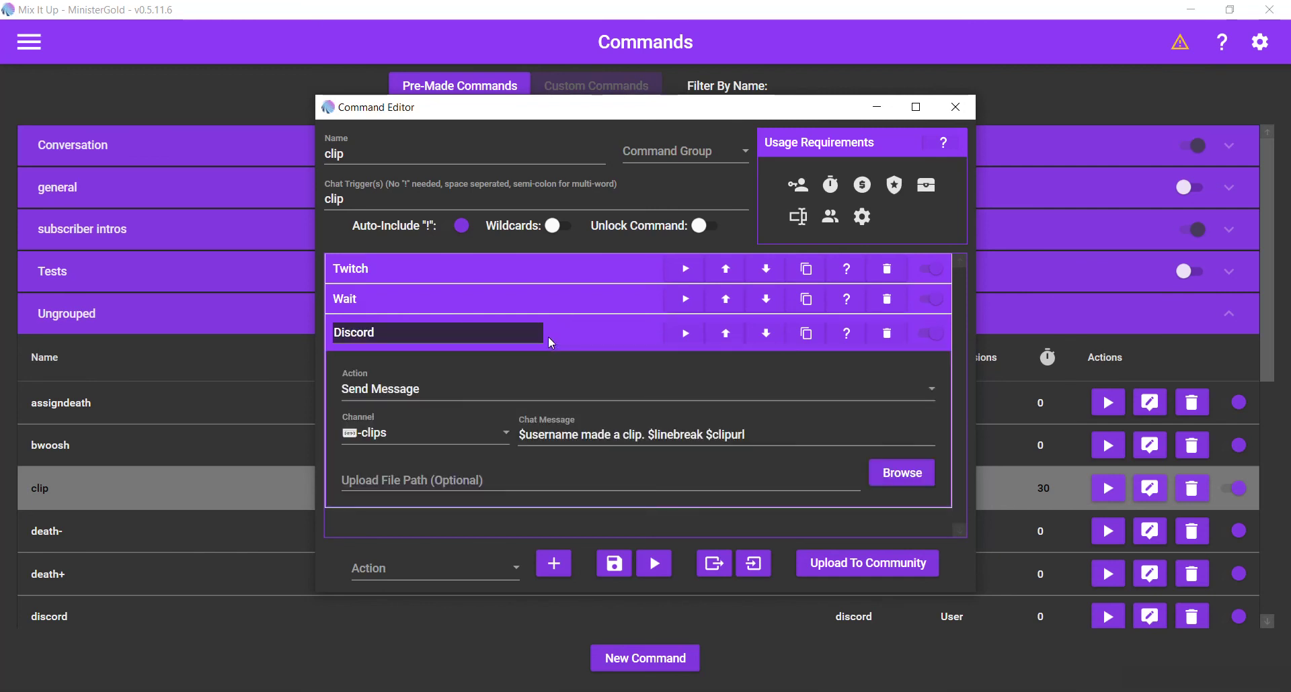
click(466, 385)
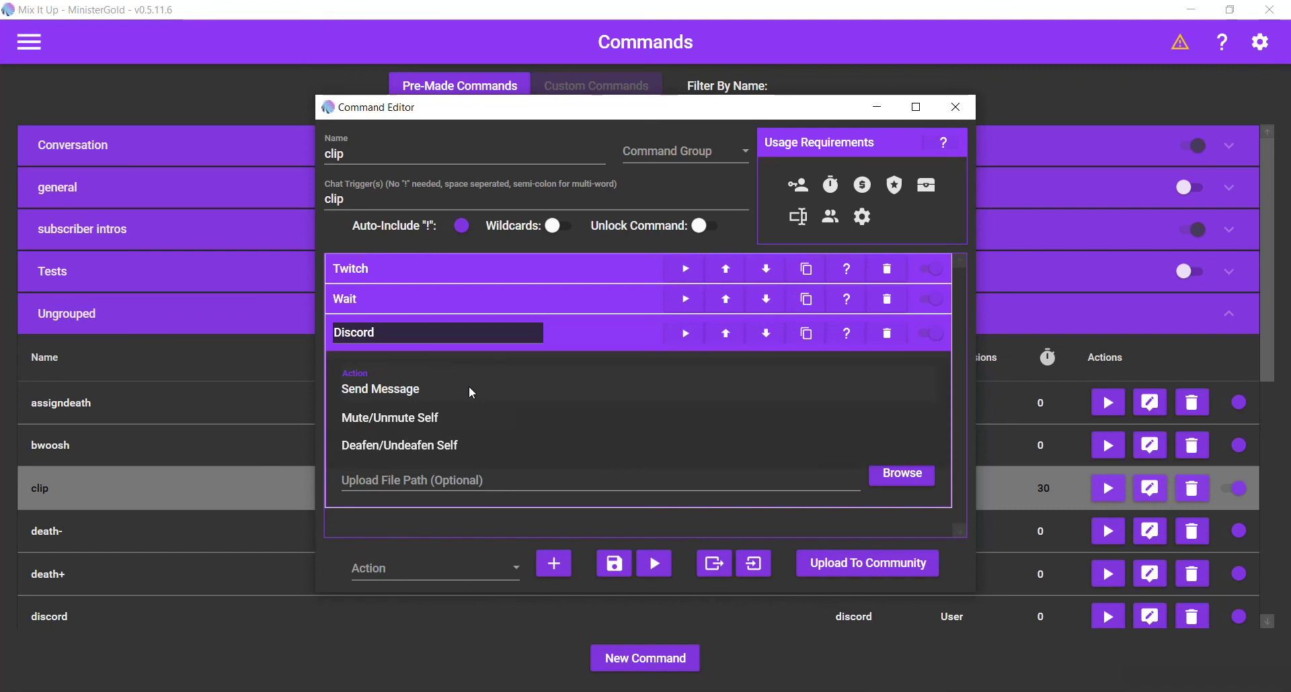
click(470, 387)
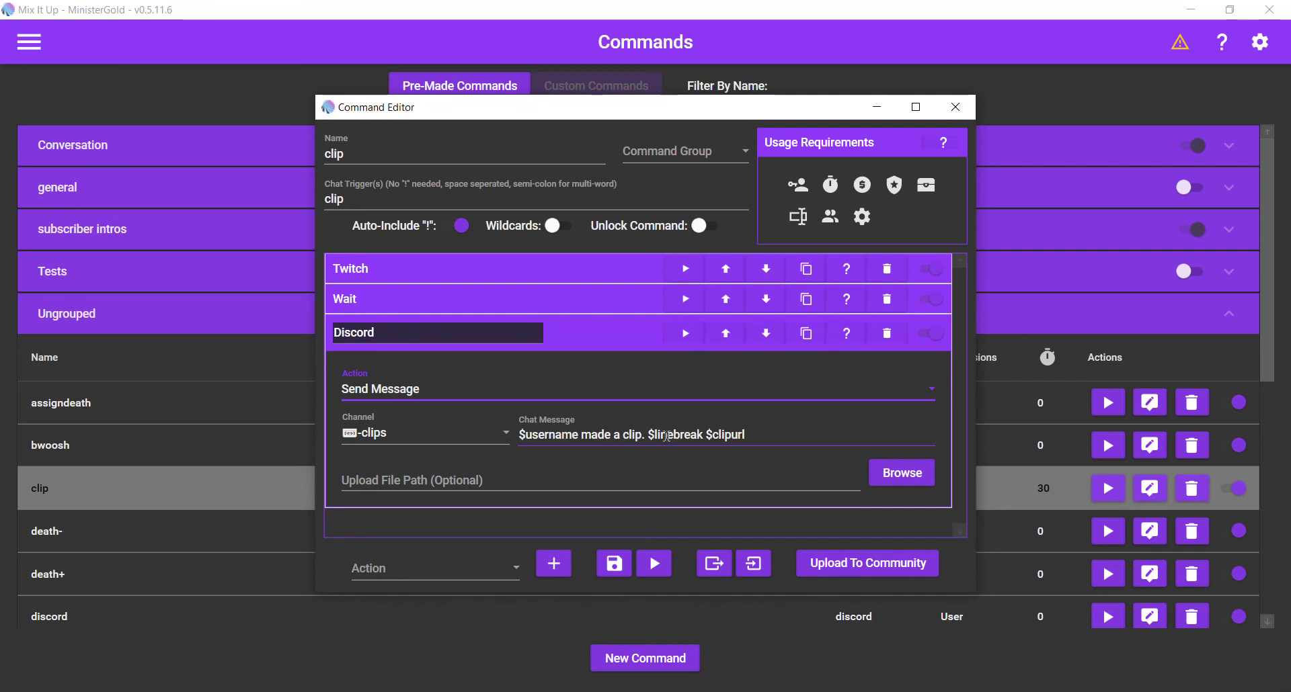
Collapse the Discord action, read the Unlock Command explanation and save the clip command.
click(587, 333)
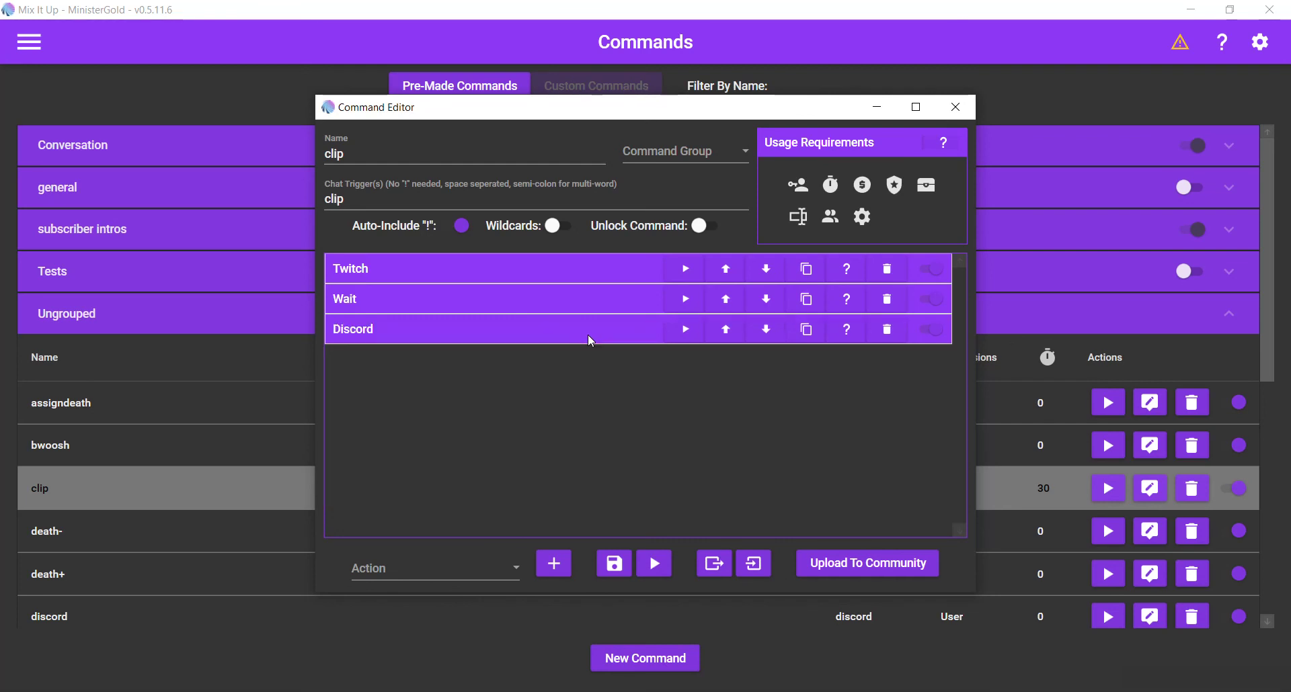
mouse_move(657, 232)
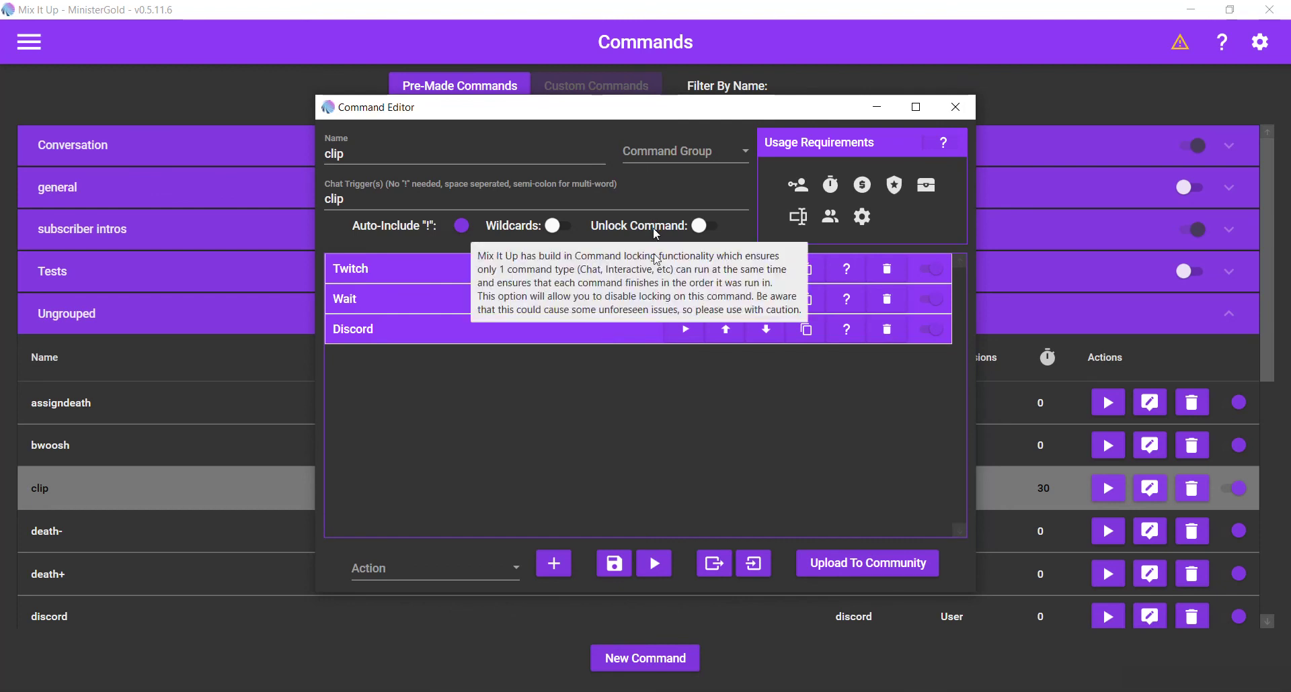
click(613, 566)
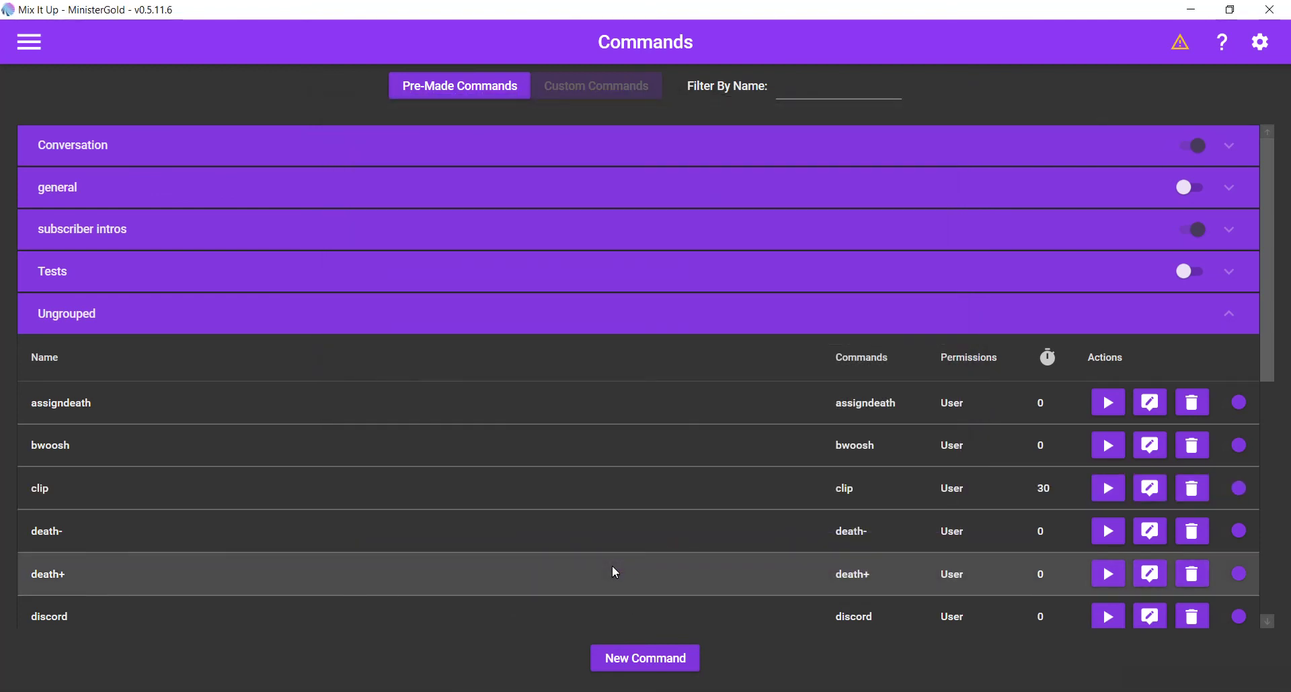